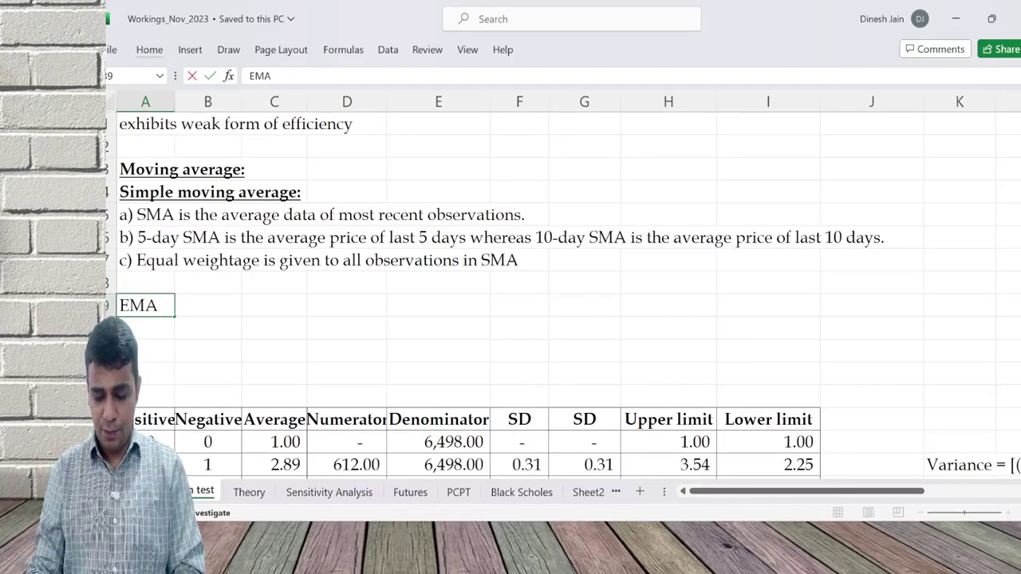
Retype the A9 heading as 'Exponential moving average (EMA):'
type(":")
key("Return")
key("Up")
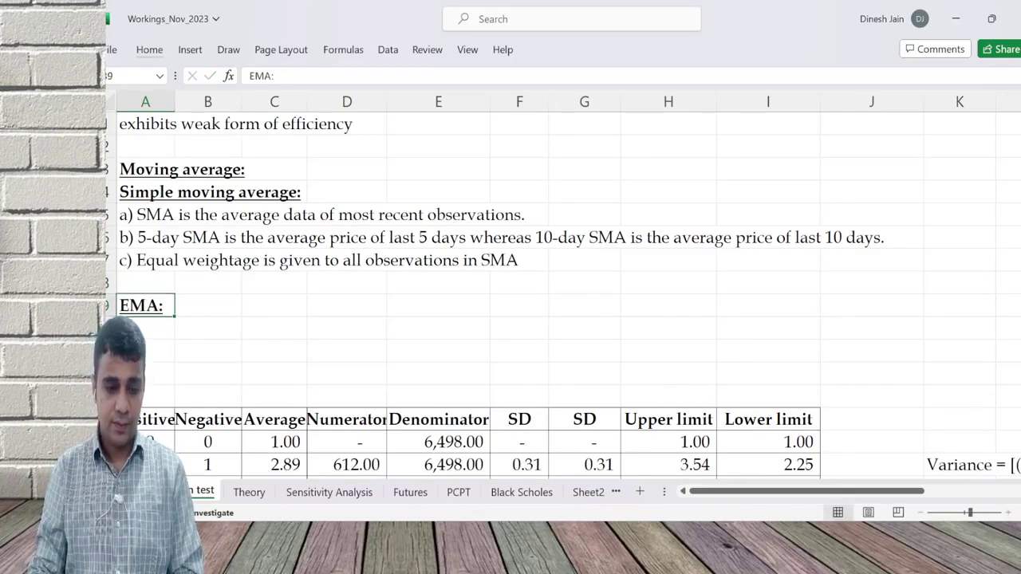
type("Expe")
key("BackSpace")
type("onential mov")
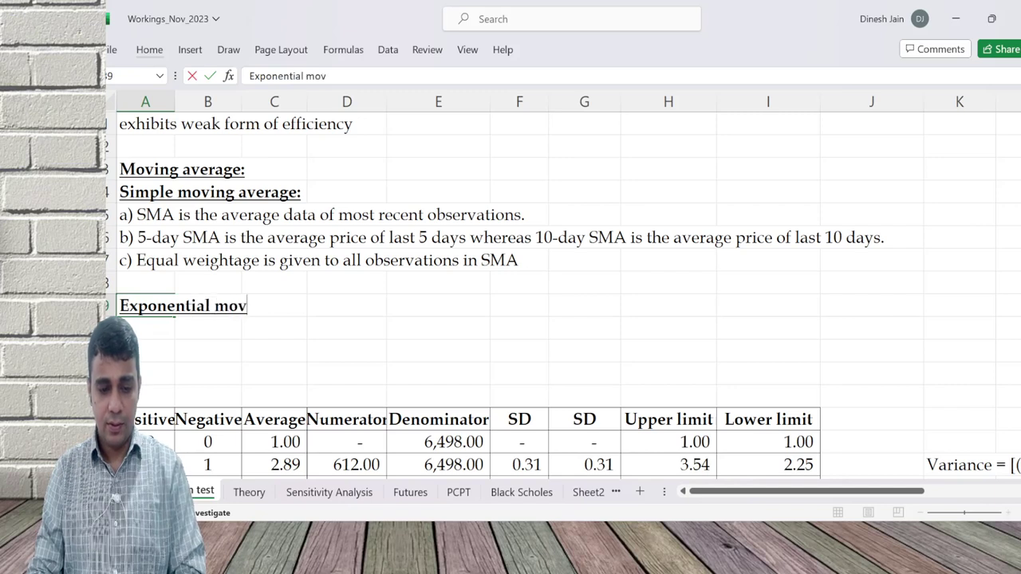
type("ing avera")
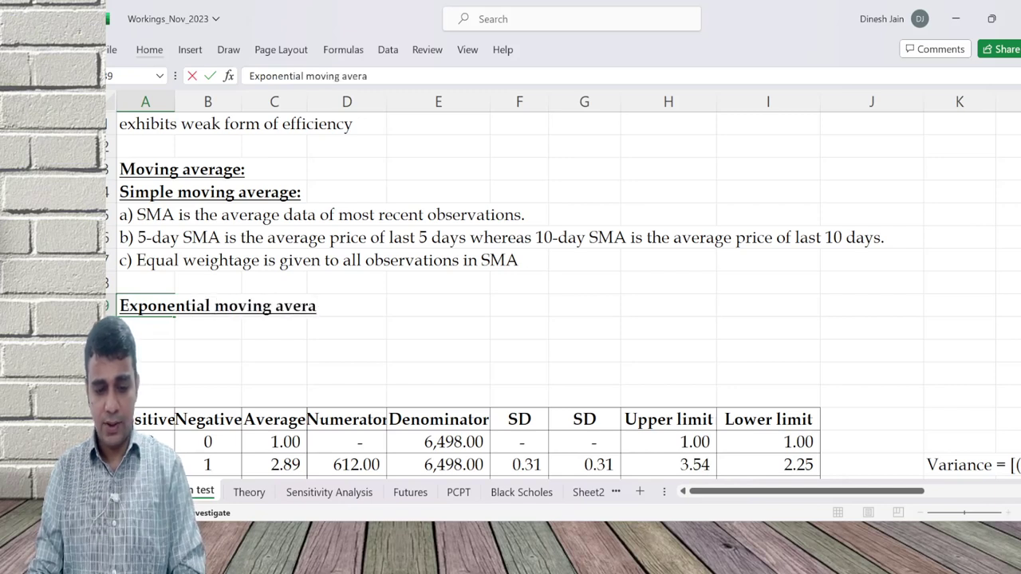
type("ge (EMA):")
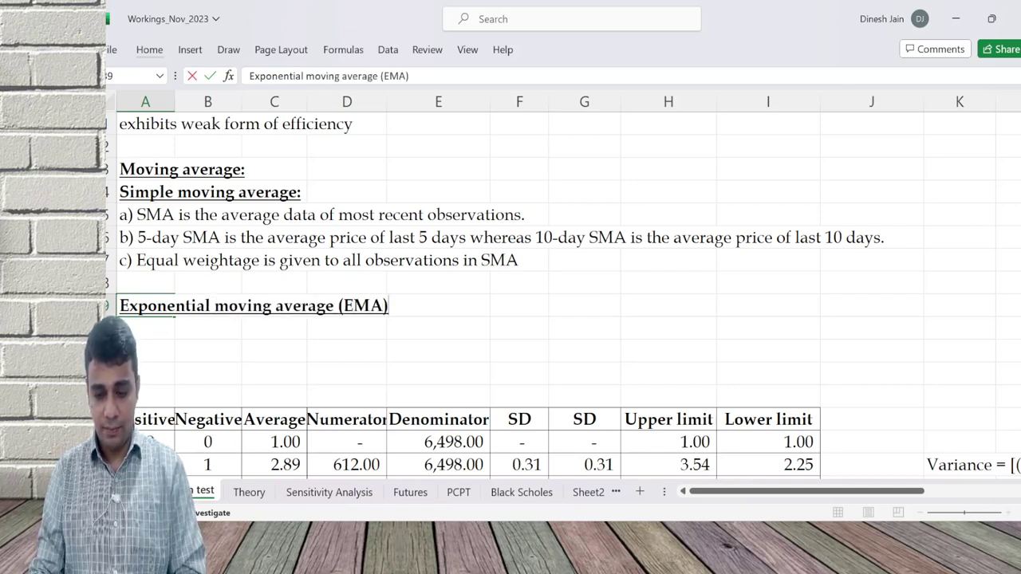
key("Return")
Insert blank rows above the table and return to the row under the EMA heading
key("alt+h")
key("i")
key("r")
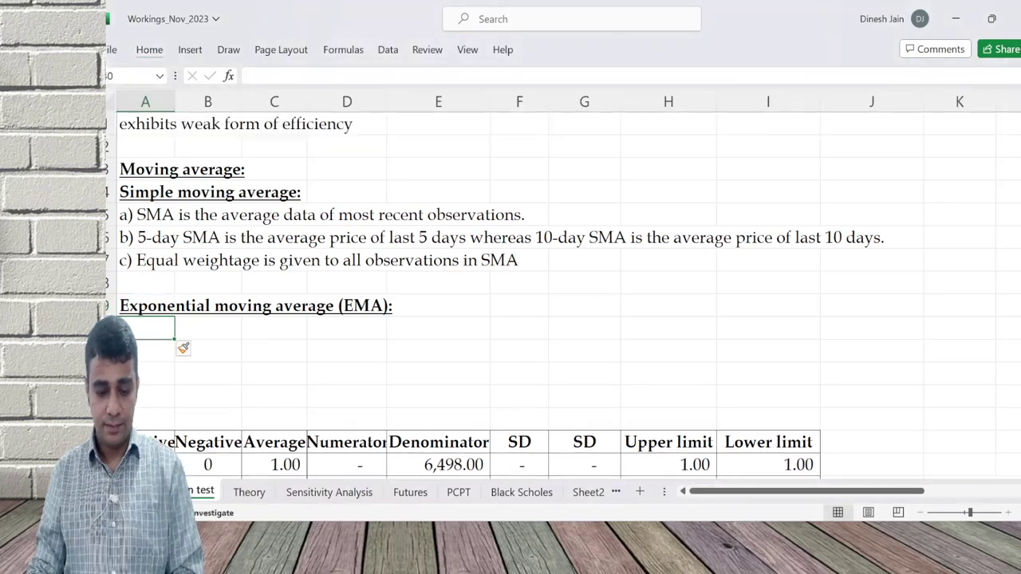
key("F4")
key("F4")
key("Down")
key("ctrl+Down")
key("Down")
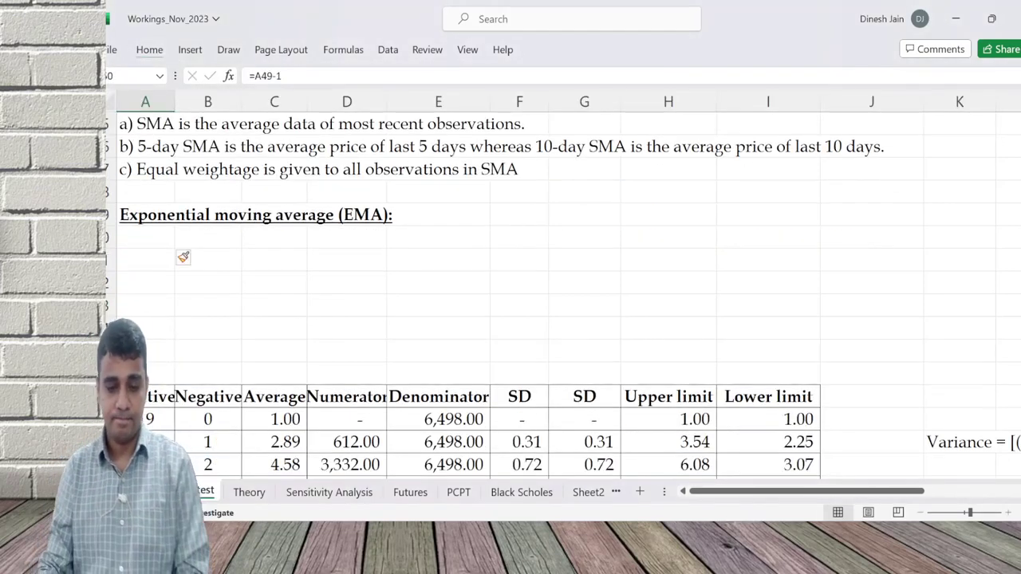
key("Up")
key("ctrl+Up")
key("Down")
In A10, enter 'a) In EMA we give extra weights to recent observations and less weights to earlier observations'
type("a)")
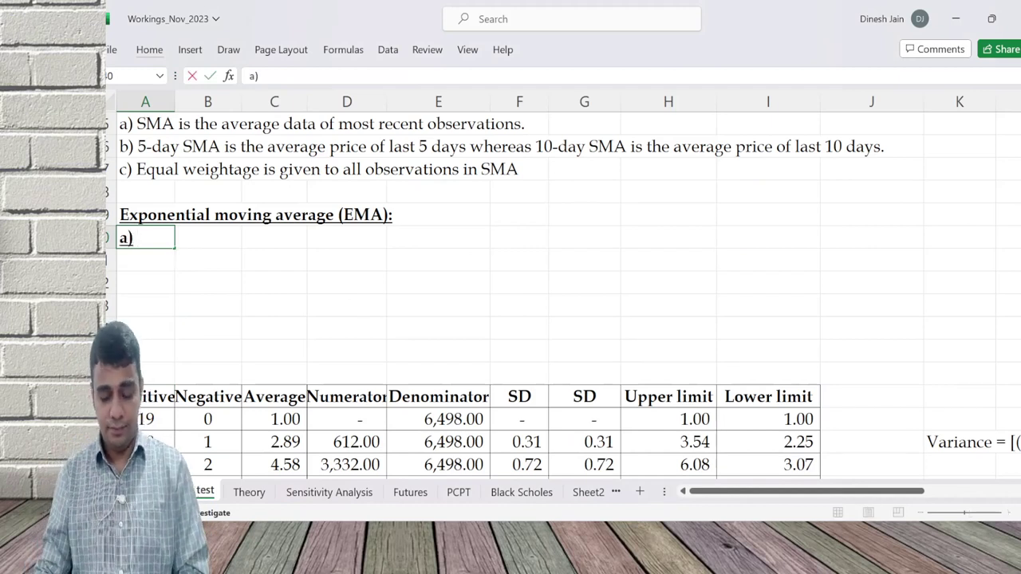
key("Escape")
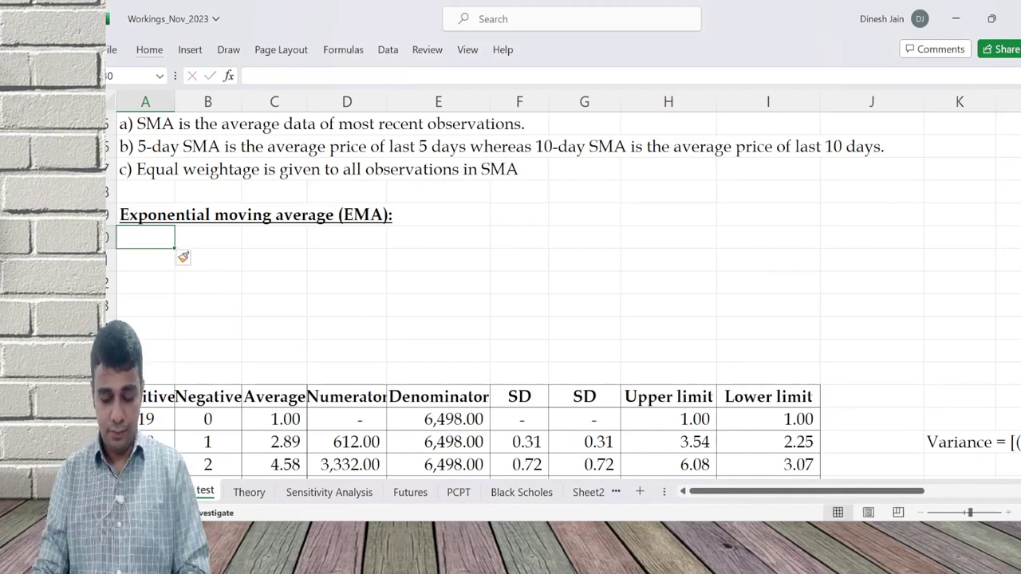
type("a) I")
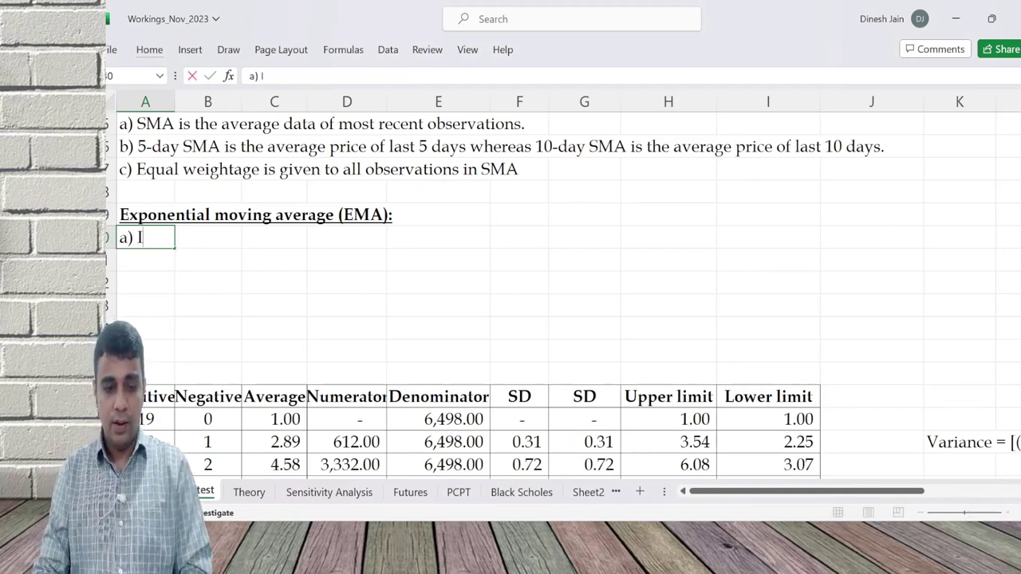
type("n EMA ")
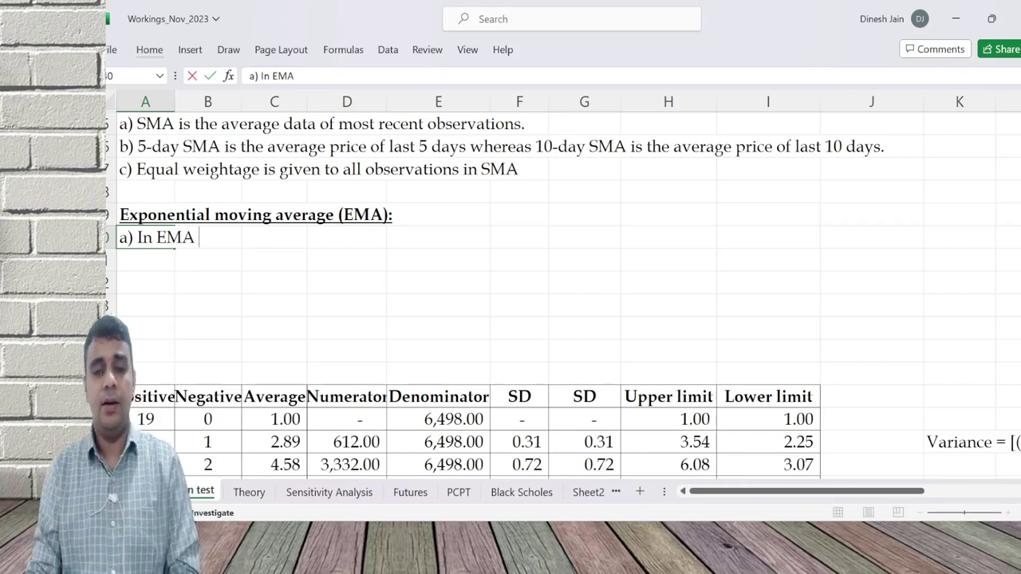
type("we give ")
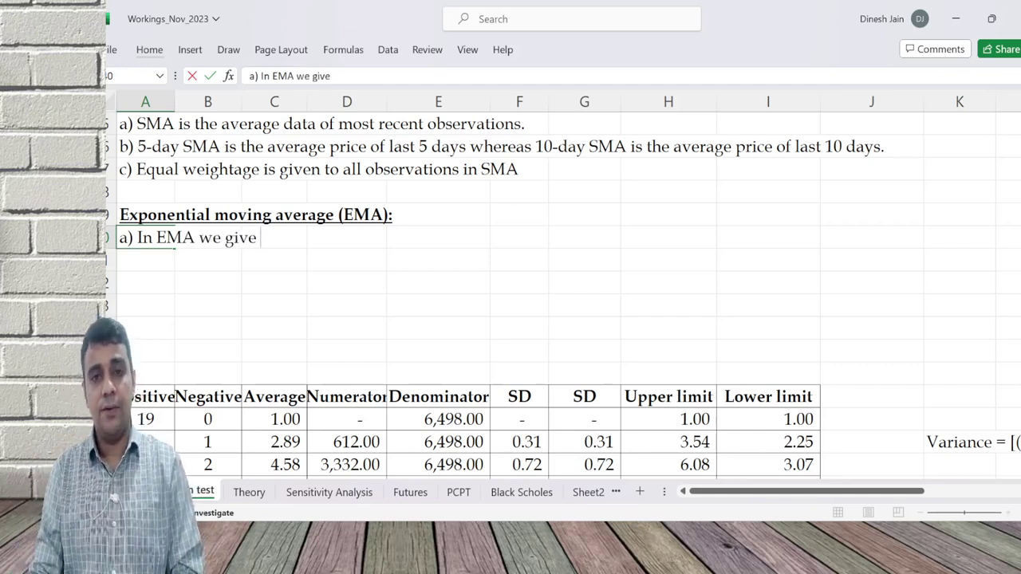
type("extra weights")
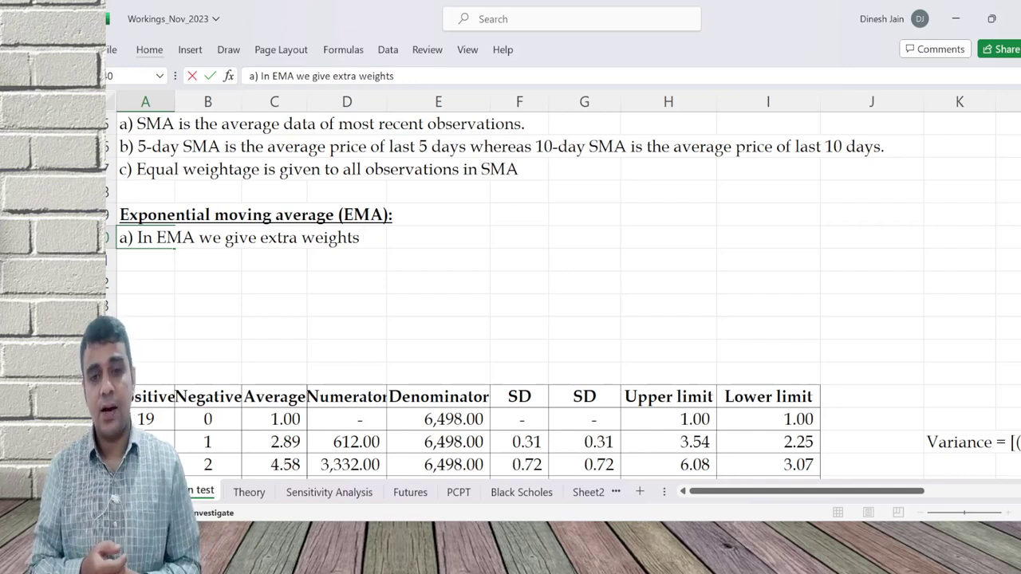
type("to recent obsera")
key("BackSpace")
type("vatin")
key("BackSpace")
type("ons ")
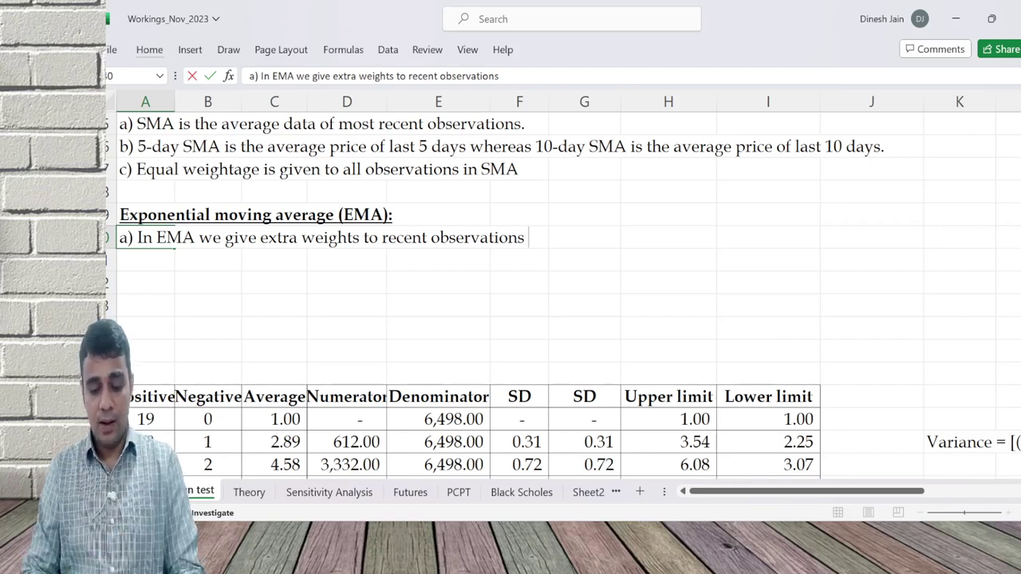
type("and less we")
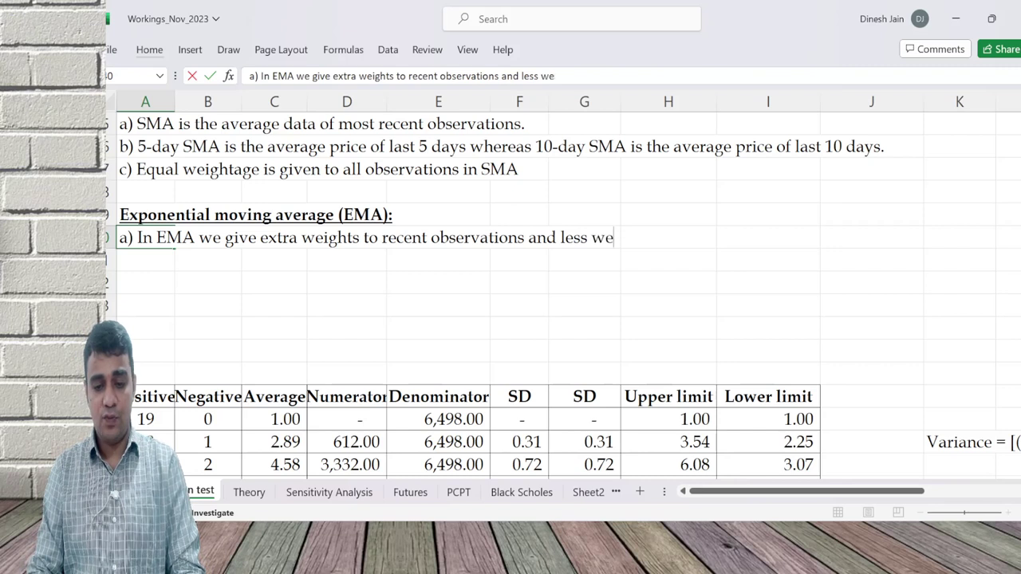
type("ights to ea")
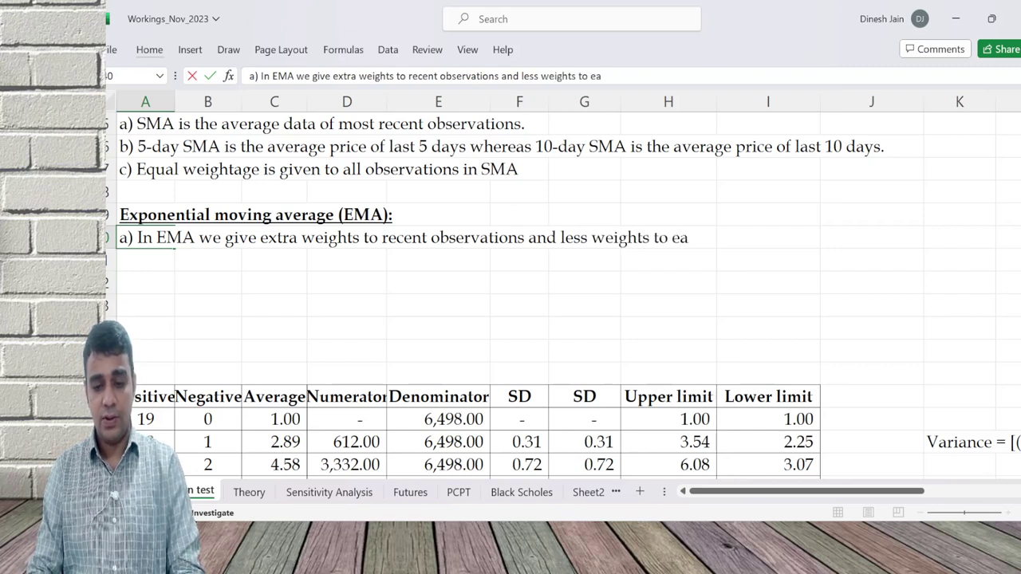
type("rlier observti")
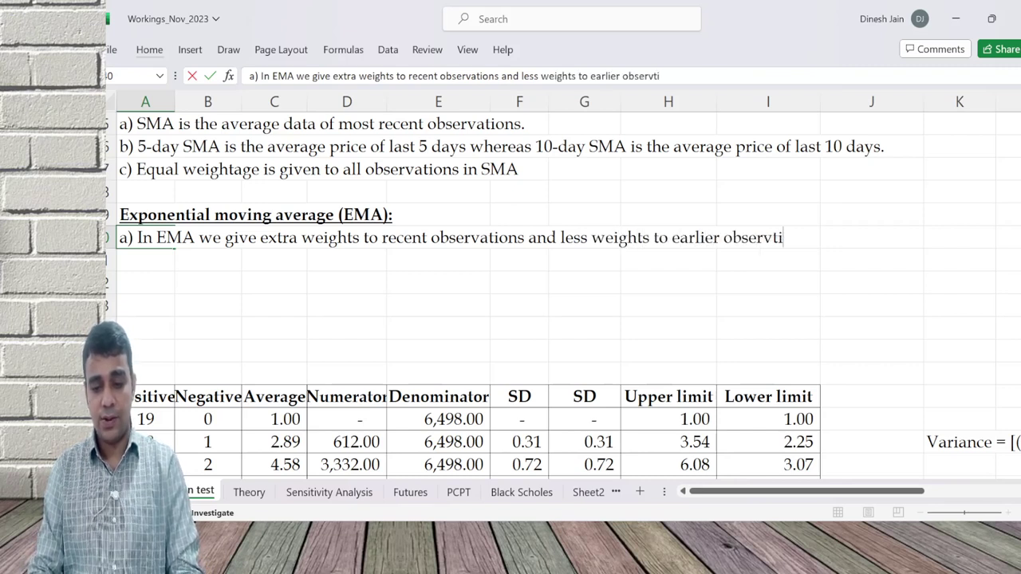
key("BackSpace")
key("BackSpace")
type("ations")
key("Return")
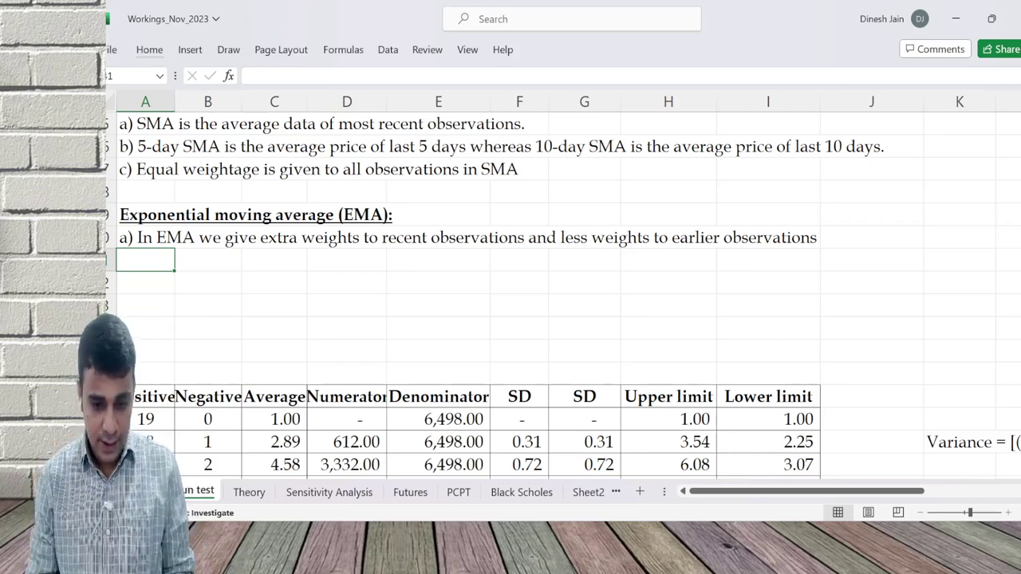
Switch to Xodo PDF Reader and scroll up toward the EMA question
key("alt+Tab")
key("alt+Tab")
scroll(558, 279, "up", 3)
Circle the '30 days simple moving average' phrase and the 0.062 exponent, then start writing 'Last EMA'
scroll(558, 279, "up", 4)
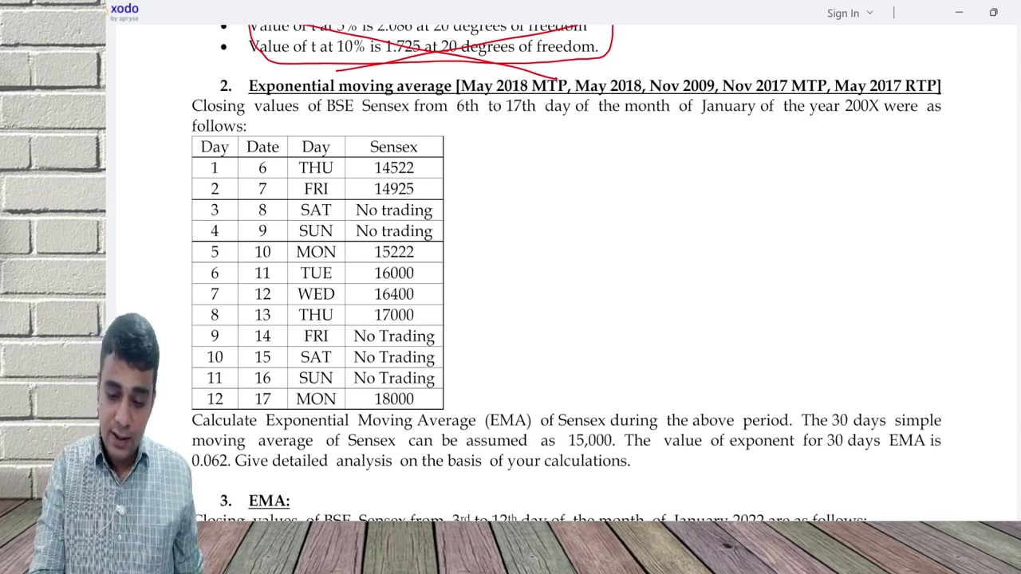
mouse_move(798, 427)
left_mouse_down()
mouse_move(951, 429)
mouse_move(807, 394)
mouse_move(789, 418)
left_mouse_up()
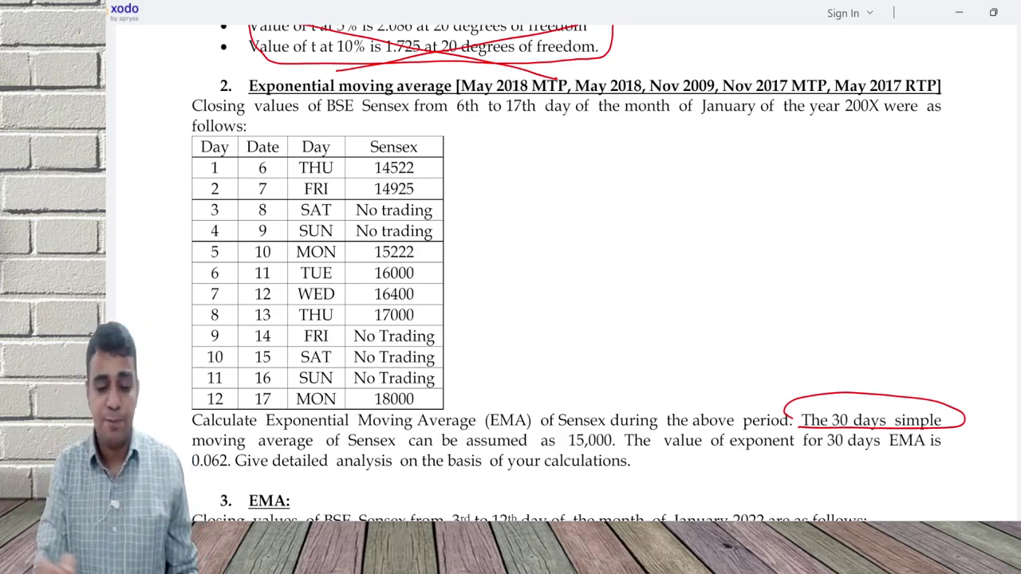
left_click_drag(223, 478, 237, 444)
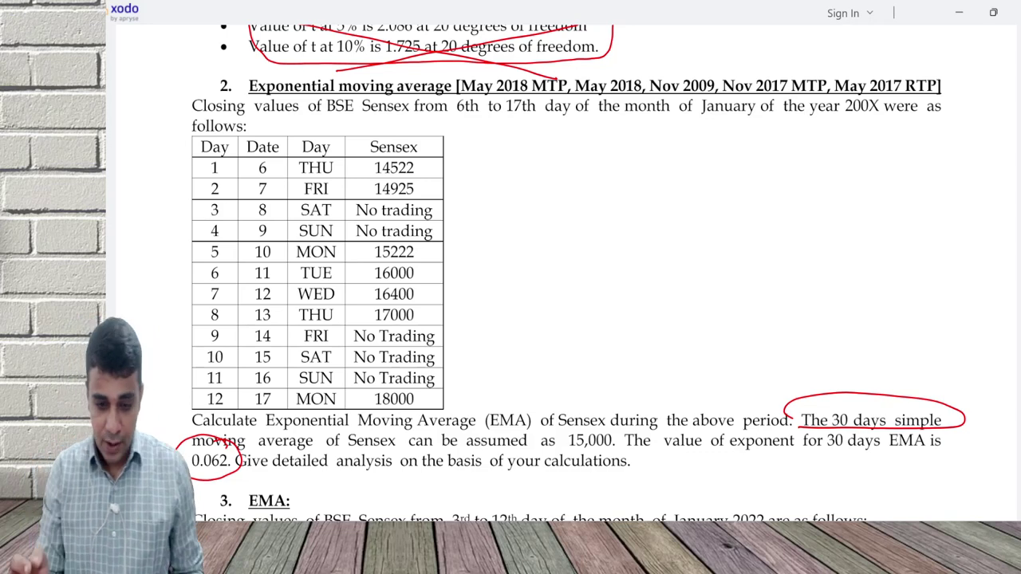
mouse_move(638, 142)
left_mouse_down()
mouse_move(662, 166)
mouse_move(709, 166)
mouse_move(719, 142)
mouse_move(733, 160)
mouse_move(743, 152)
left_mouse_up()
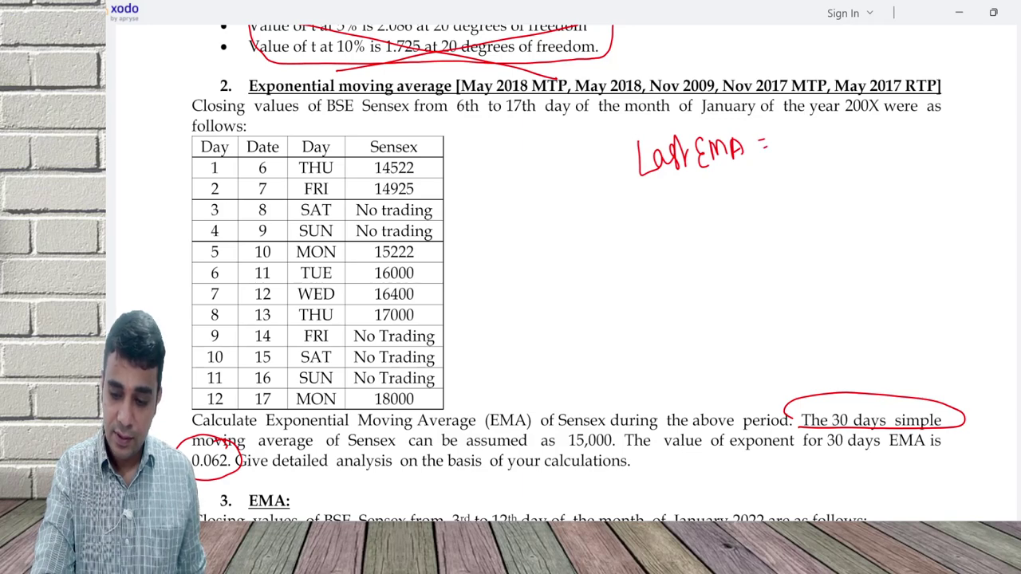
Write 15000 after Last EMA, circle 14522, and write 'Today = 14522 × 0.062'
mouse_move(796, 124)
left_mouse_down()
mouse_move(796, 148)
mouse_move(848, 121)
left_mouse_up()
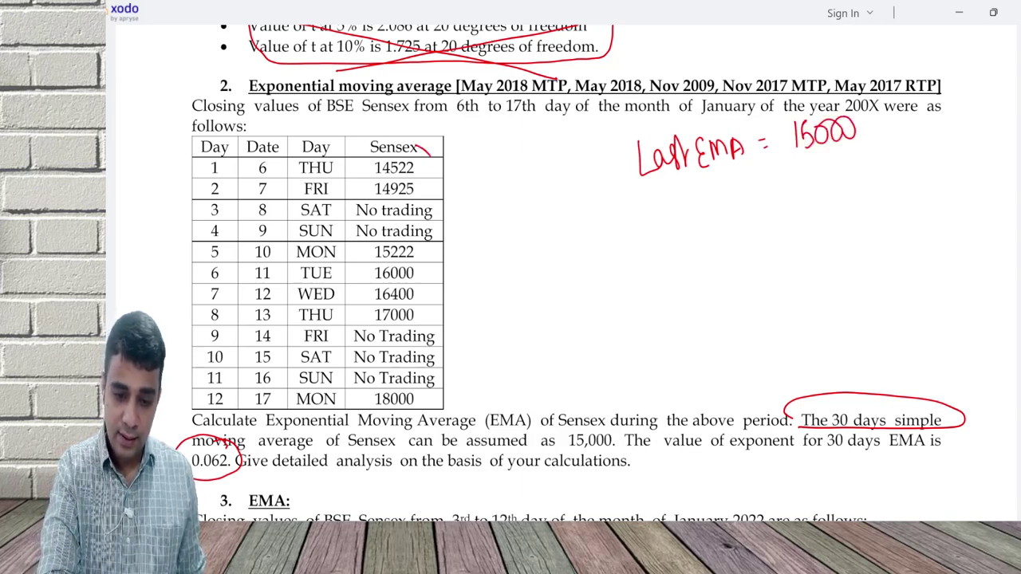
left_click_drag(411, 142, 429, 150)
mouse_move(630, 198)
left_mouse_down()
mouse_move(642, 238)
mouse_move(687, 227)
mouse_move(700, 236)
mouse_move(722, 206)
left_mouse_up()
mouse_move(718, 214)
left_mouse_down()
mouse_move(764, 220)
mouse_move(810, 209)
left_mouse_up()
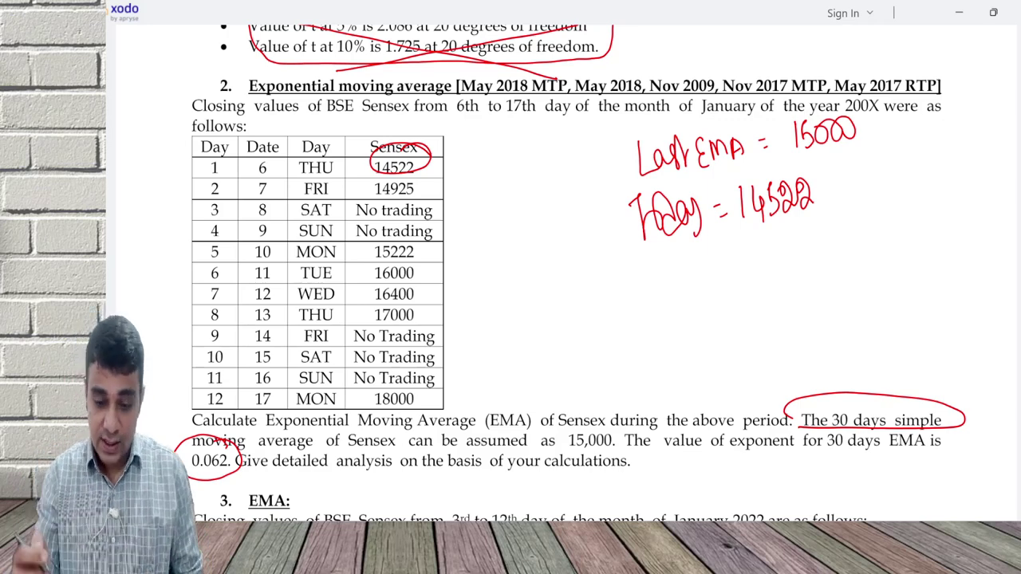
mouse_move(820, 180)
left_mouse_down()
mouse_move(834, 201)
mouse_move(821, 204)
left_mouse_up()
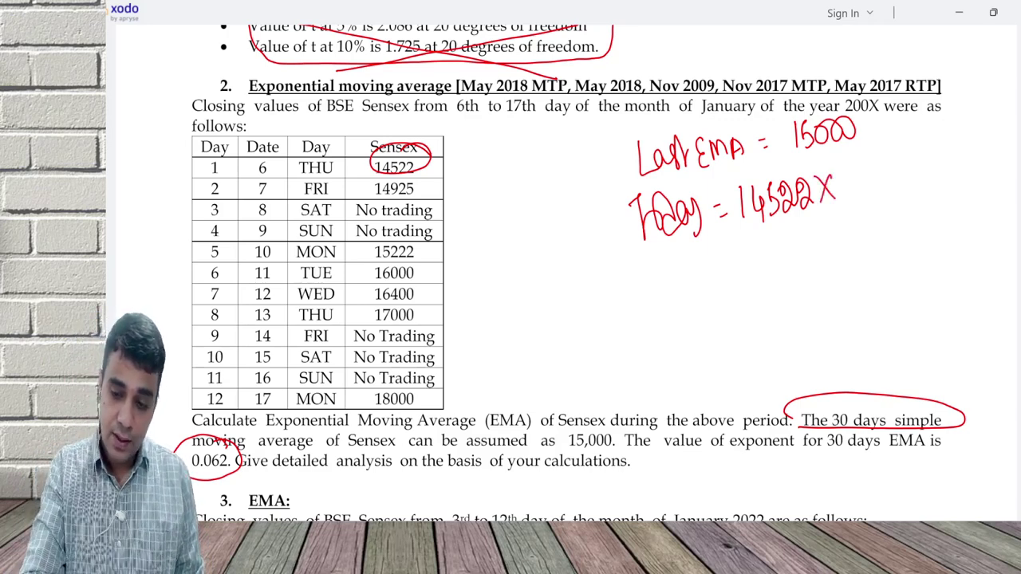
left_click_drag(850, 172, 908, 186)
left_click(858, 188)
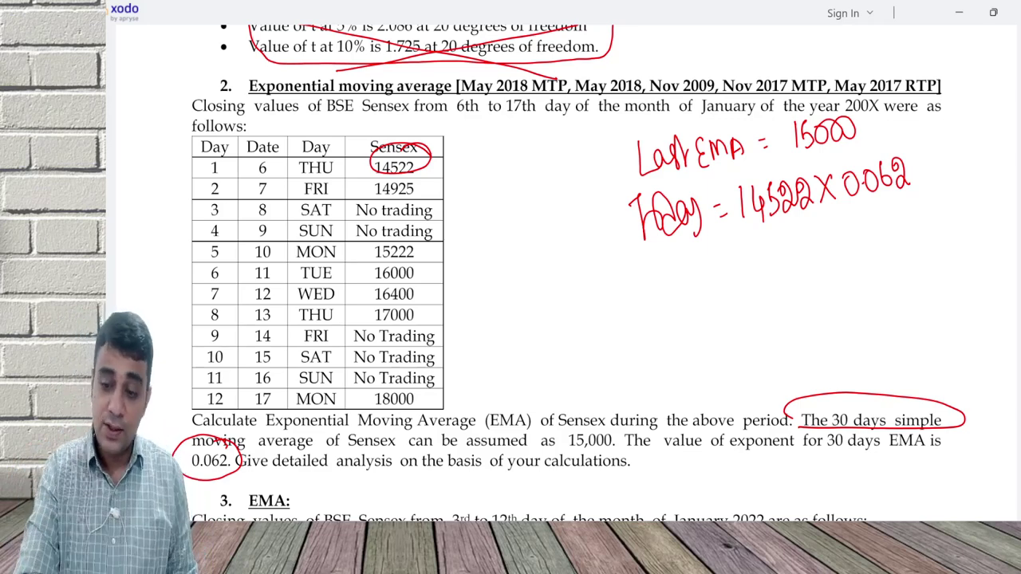
Complete the Last EMA line as 15000 × 0.938 and write 'New EMA =' with an empty box
left_click_drag(871, 120, 882, 142)
left_click_drag(882, 119, 872, 144)
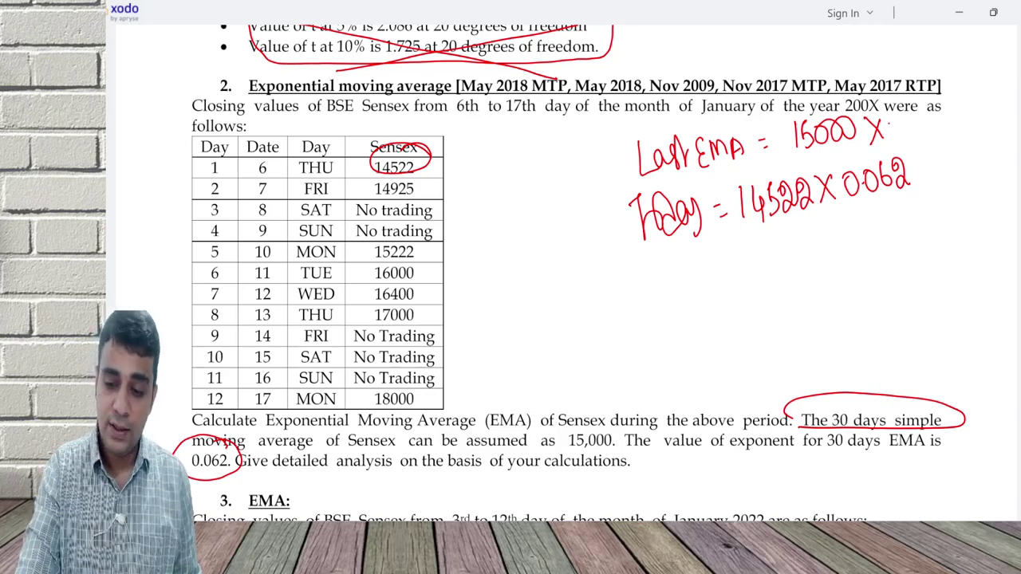
mouse_move(896, 120)
left_mouse_down()
mouse_move(892, 140)
mouse_move(943, 119)
mouse_move(935, 140)
mouse_move(909, 136)
mouse_move(922, 157)
left_mouse_up()
left_click(904, 134)
left_click_drag(954, 112, 949, 142)
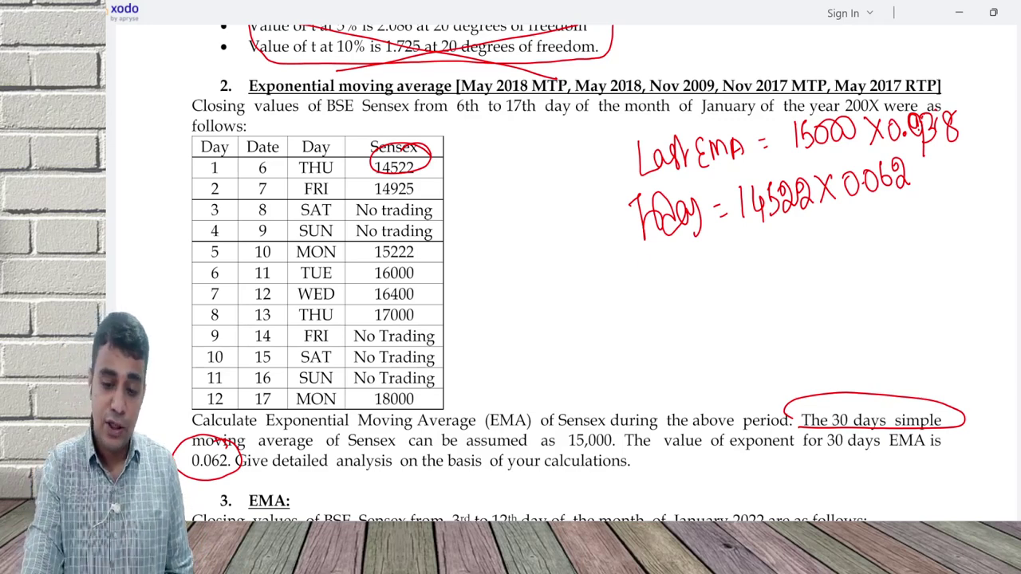
mouse_move(649, 295)
left_mouse_down()
mouse_move(666, 259)
mouse_move(679, 277)
mouse_move(690, 260)
mouse_move(707, 277)
mouse_move(721, 254)
mouse_move(727, 270)
mouse_move(742, 266)
mouse_move(780, 237)
mouse_move(974, 206)
mouse_move(782, 280)
left_mouse_up()
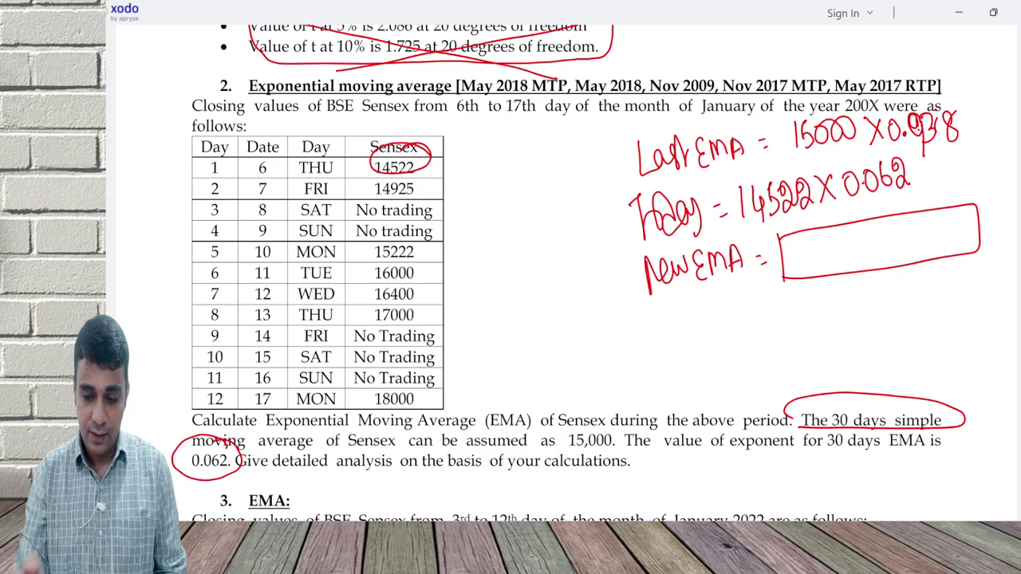
Write 14070 + 900.36 in the New EMA box and the result 14970.36 beneath it
mouse_move(807, 238)
left_mouse_down()
mouse_move(805, 267)
mouse_move(821, 275)
mouse_move(834, 245)
mouse_move(851, 262)
mouse_move(862, 235)
mouse_move(897, 235)
left_mouse_up()
left_click_drag(887, 225, 885, 254)
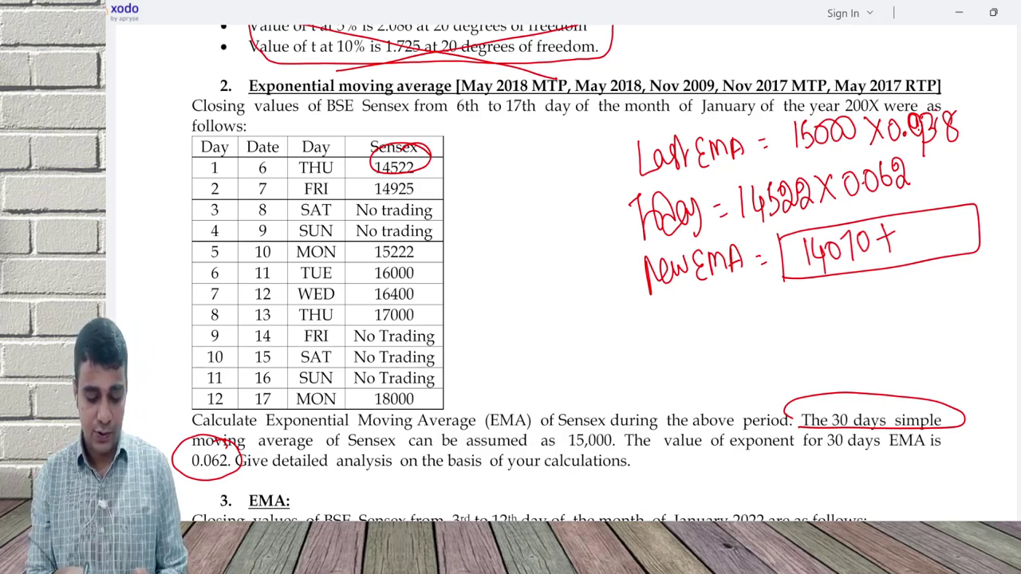
mouse_move(917, 224)
left_mouse_down()
mouse_move(913, 252)
mouse_move(927, 225)
mouse_move(948, 230)
left_mouse_up()
mouse_move(951, 218)
left_mouse_down()
mouse_move(954, 239)
mouse_move(964, 231)
left_mouse_up()
left_click_drag(766, 321, 770, 318)
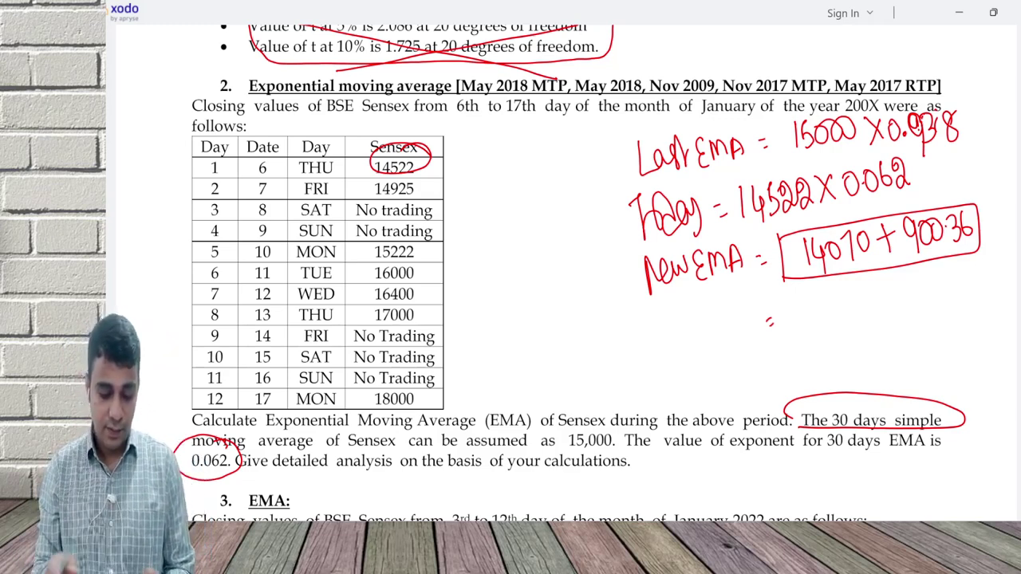
mouse_move(809, 292)
left_mouse_down()
mouse_move(812, 320)
mouse_move(833, 320)
left_mouse_up()
mouse_move(847, 287)
left_mouse_down()
mouse_move(842, 316)
mouse_move(860, 319)
mouse_move(875, 291)
mouse_move(893, 306)
left_mouse_up()
left_click(882, 303)
mouse_move(917, 271)
left_mouse_down()
mouse_move(911, 289)
mouse_move(897, 270)
left_mouse_up()
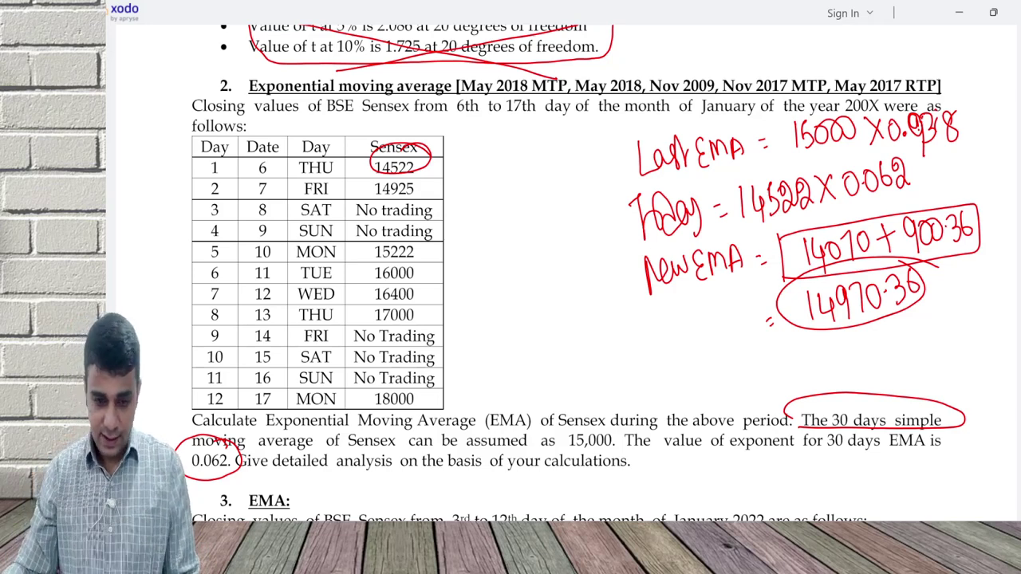
Back in Excel, add a bold underlined 'EMA calculation for day 1:' heading in A57
key("alt+Tab")
key("alt+Tab")
key("alt+shift+Tab")
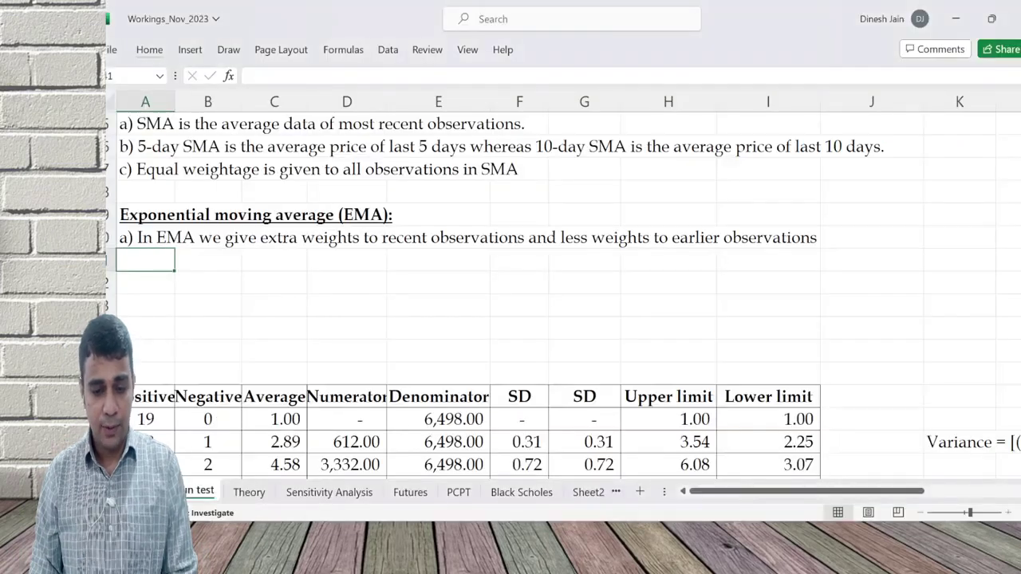
key("ctrl+Right")
key("ctrl+Down")
key("ctrl+Left")
key("ctrl+Up")
left_click(145, 169)
type("EMA calculati")
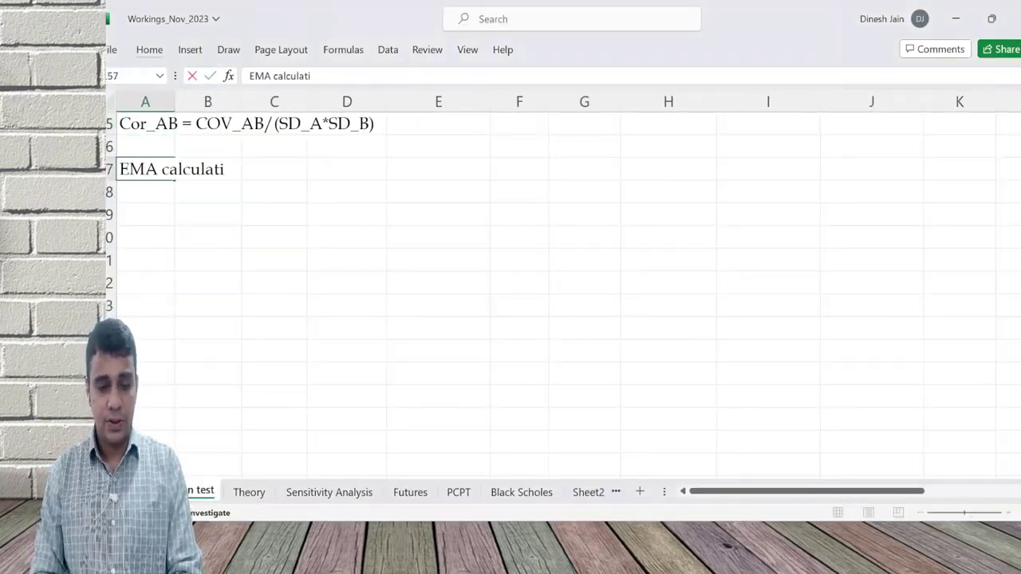
type("on for day 1:")
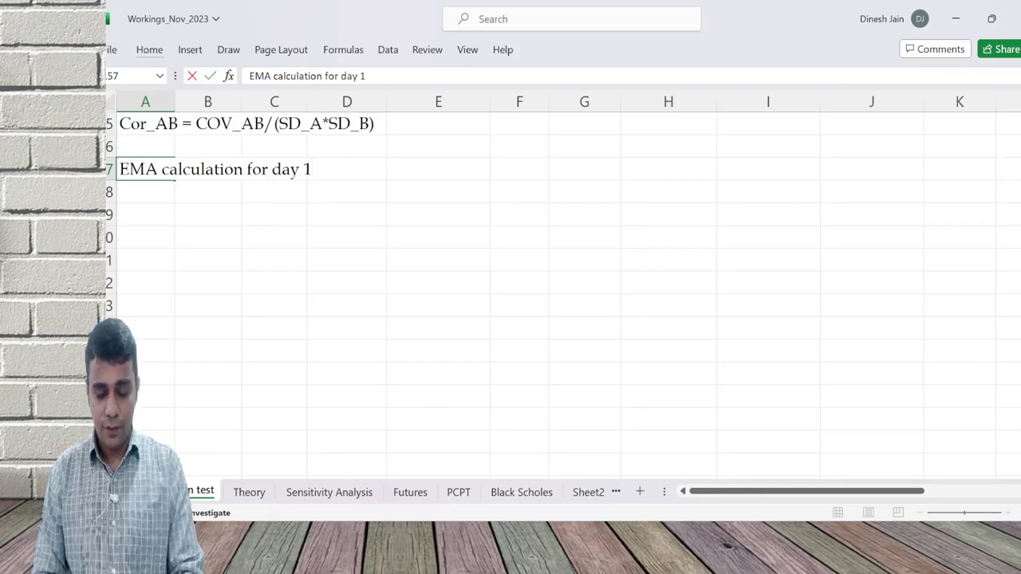
key("Return")
key("Up")
key("ctrl+b")
key("ctrl+u")
In A59, enter 'Previous EMA = 15,000; Weight = (1 - 0.062) = 0.938', then begin 'New price ='
left_click(145, 215)
type("Previ")
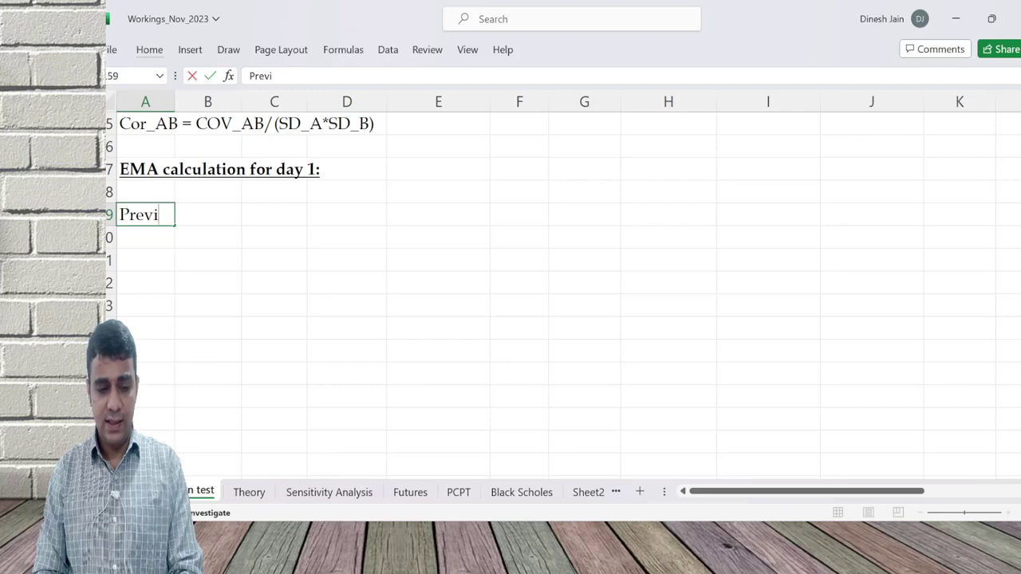
type("ous EMA =")
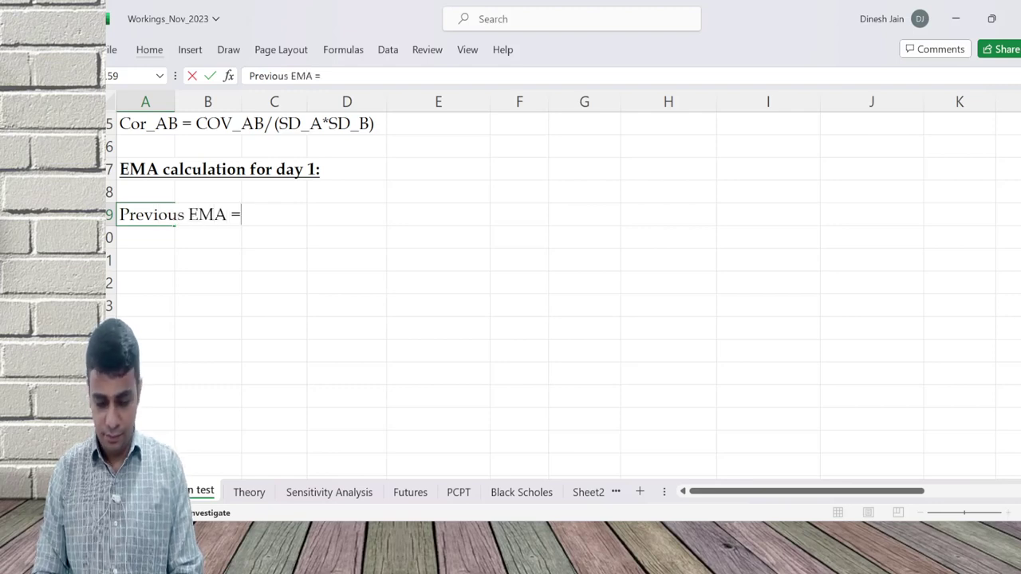
type(" 15,000; ")
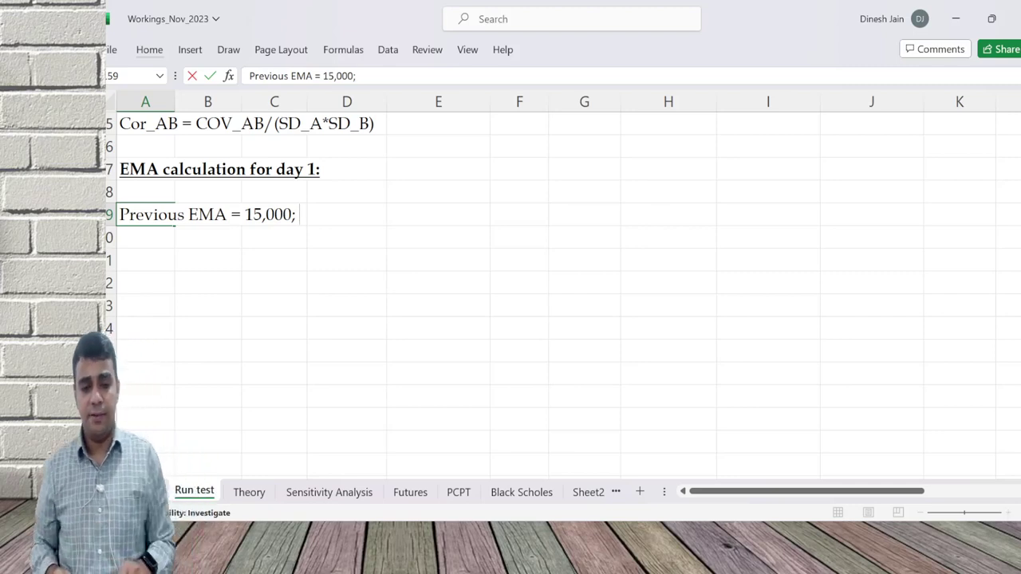
type("Weight = (")
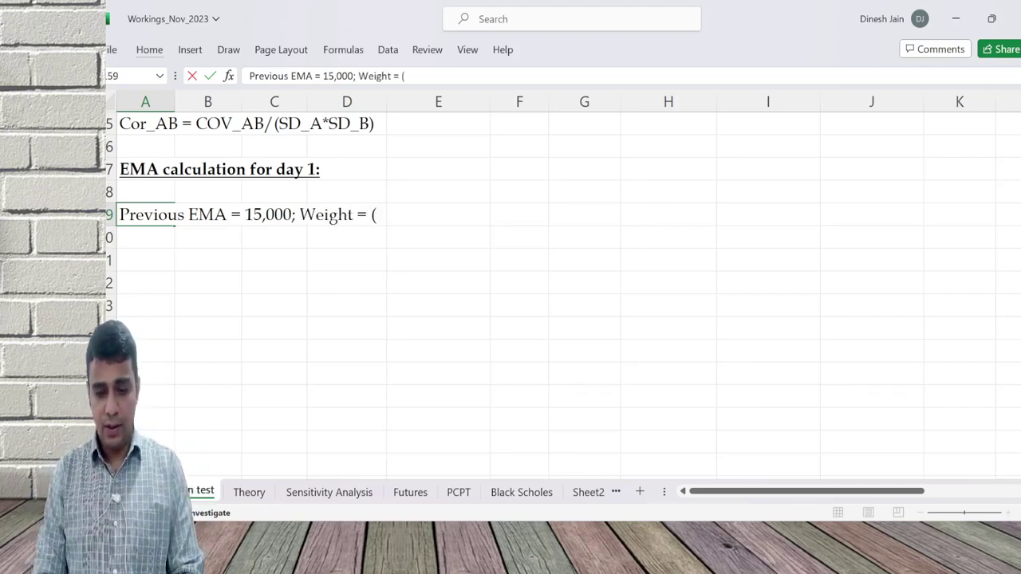
type("1 - 0.06")
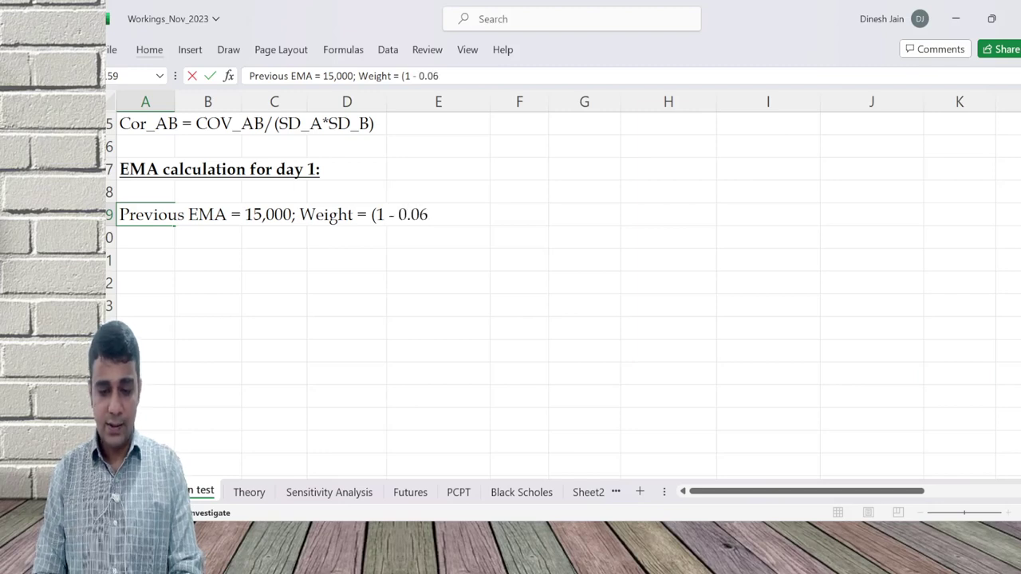
type("2) =")
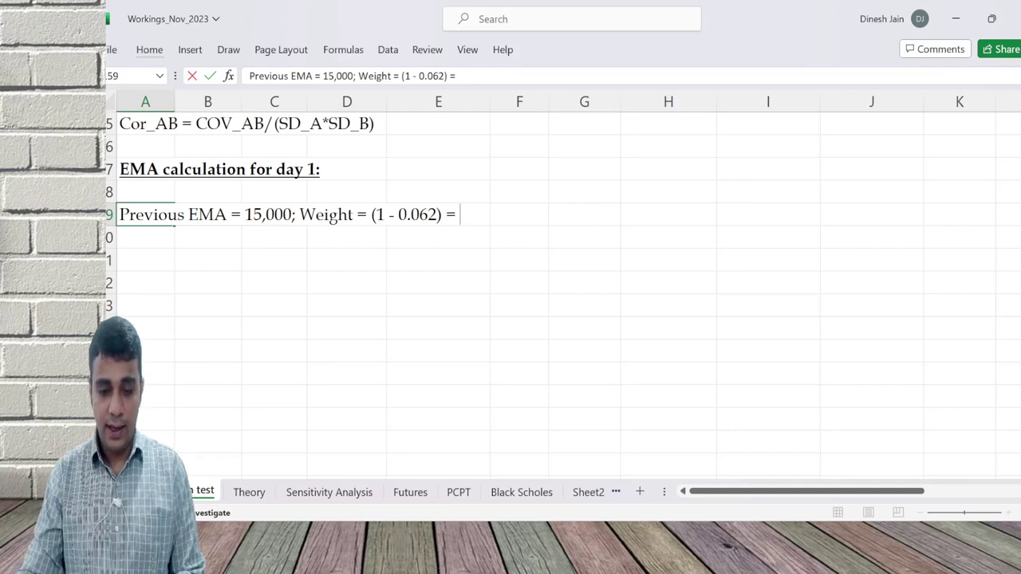
type("0.938")
key("Return")
type("N")
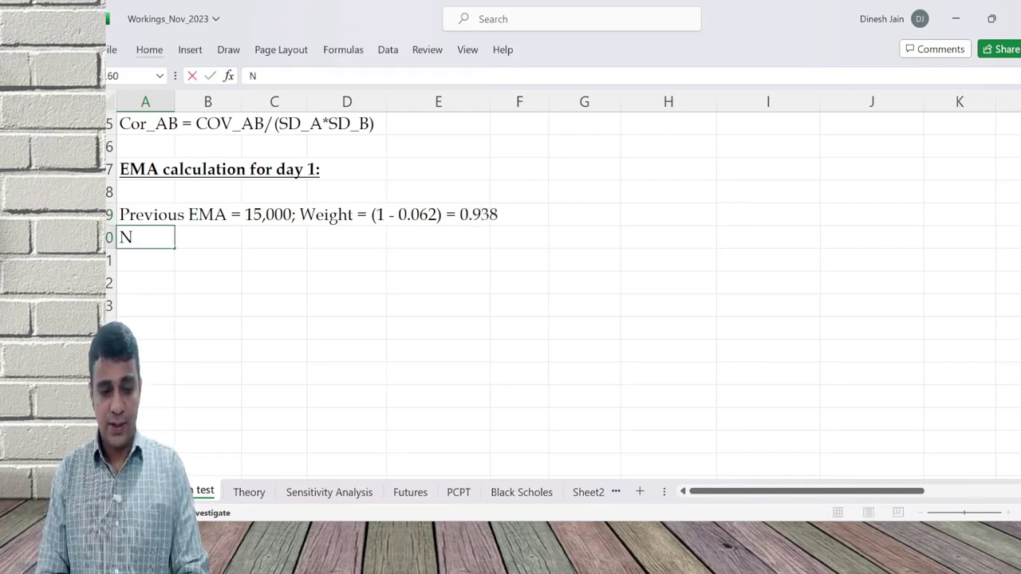
type("ew price =")
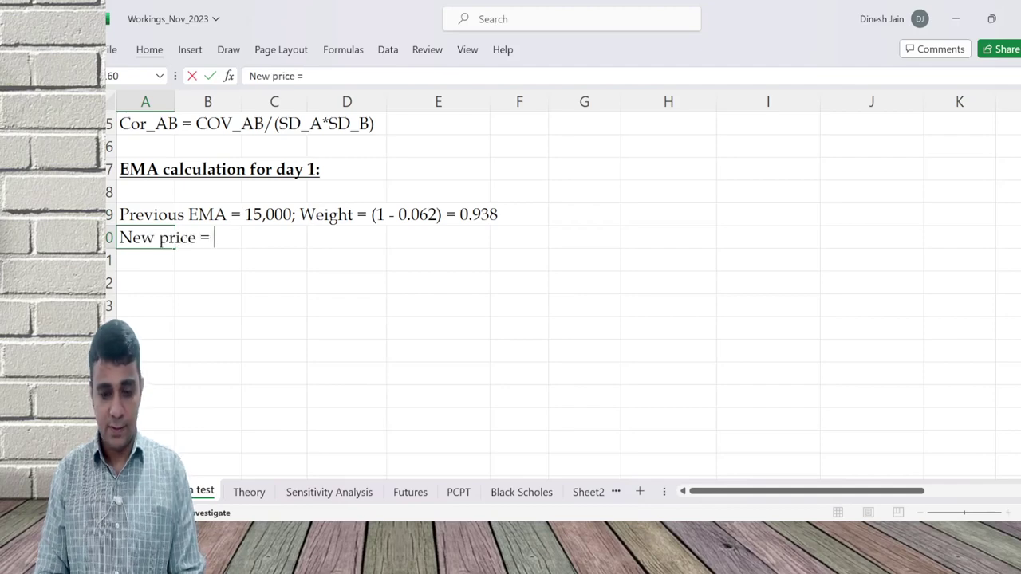
After checking the PDF, complete the line 'New price = 14,522; Weight = 0.062'
key("alt+Tab")
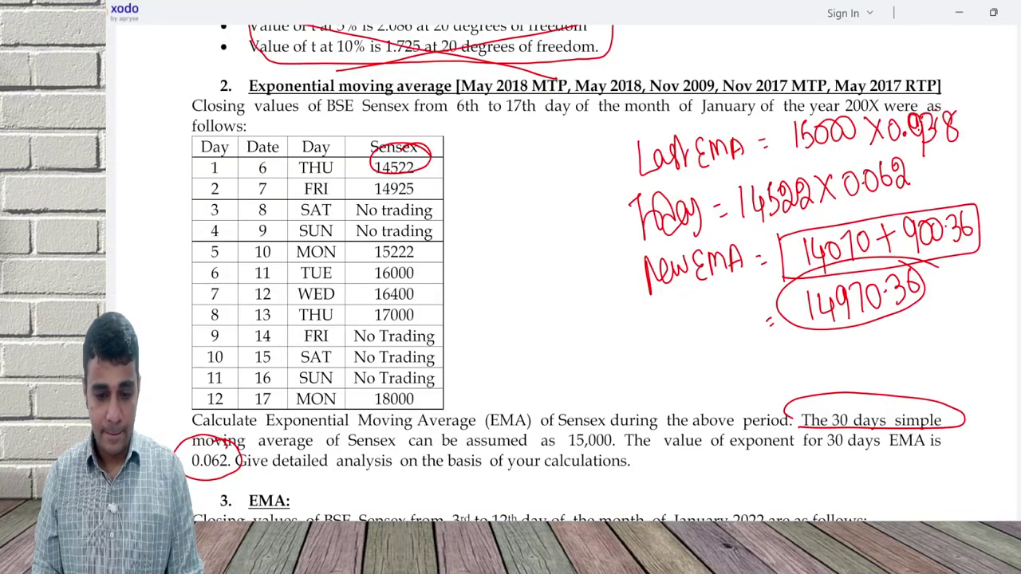
key("alt+Tab")
type("14,52")
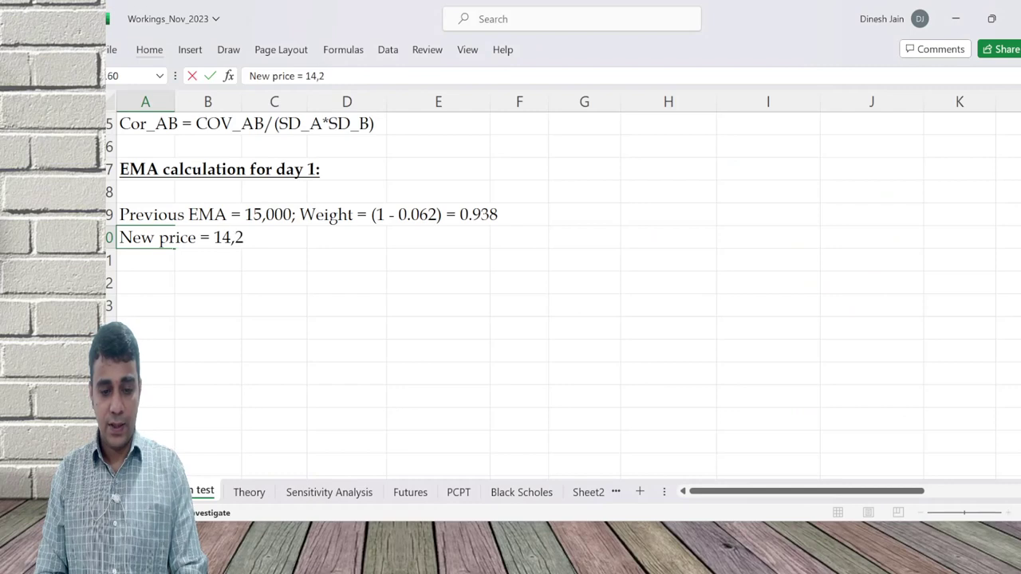
type("2")
key("BackSpace")
key("BackSpace")
type("522;")
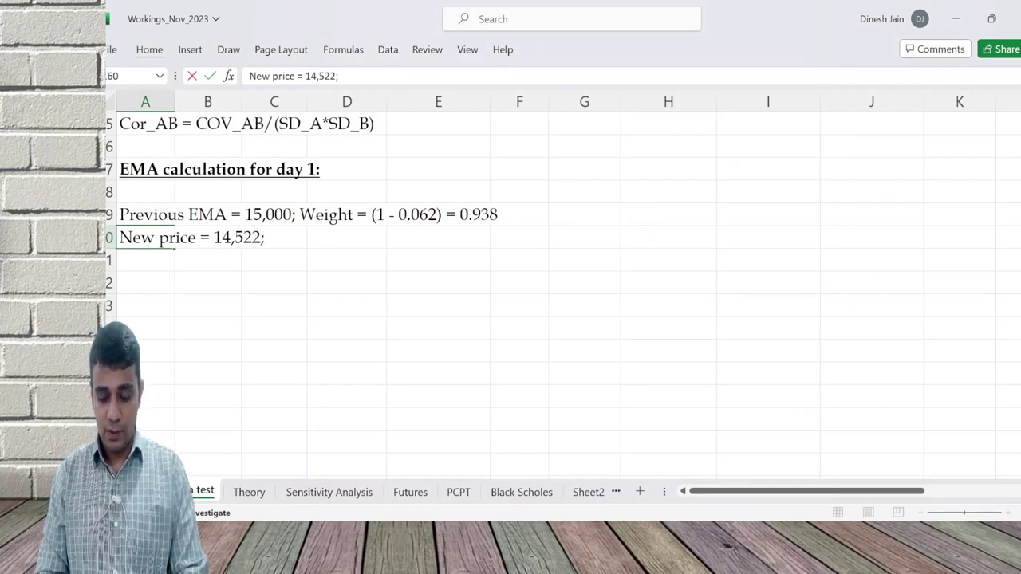
type(" Weight =")
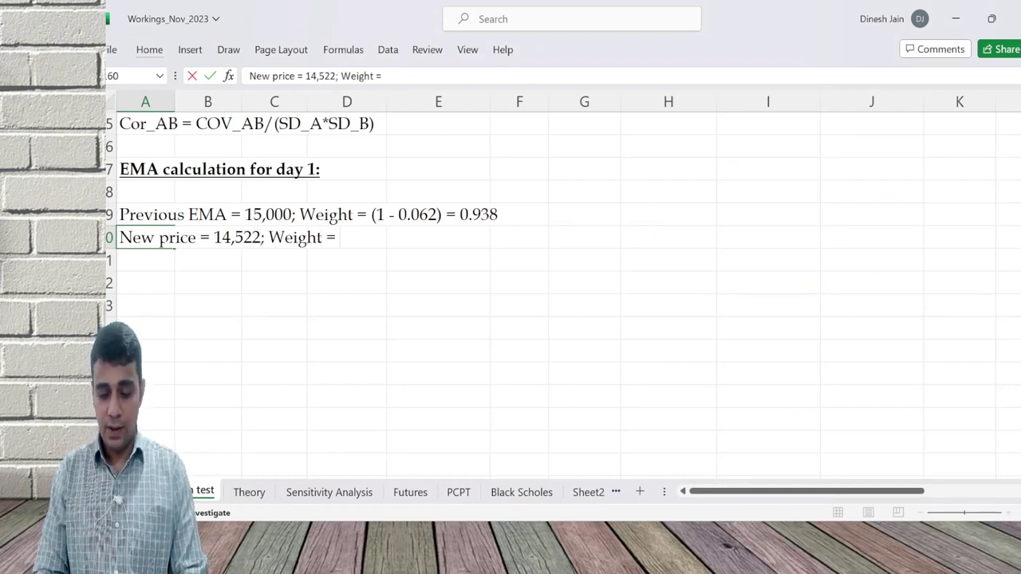
type(" 0.062")
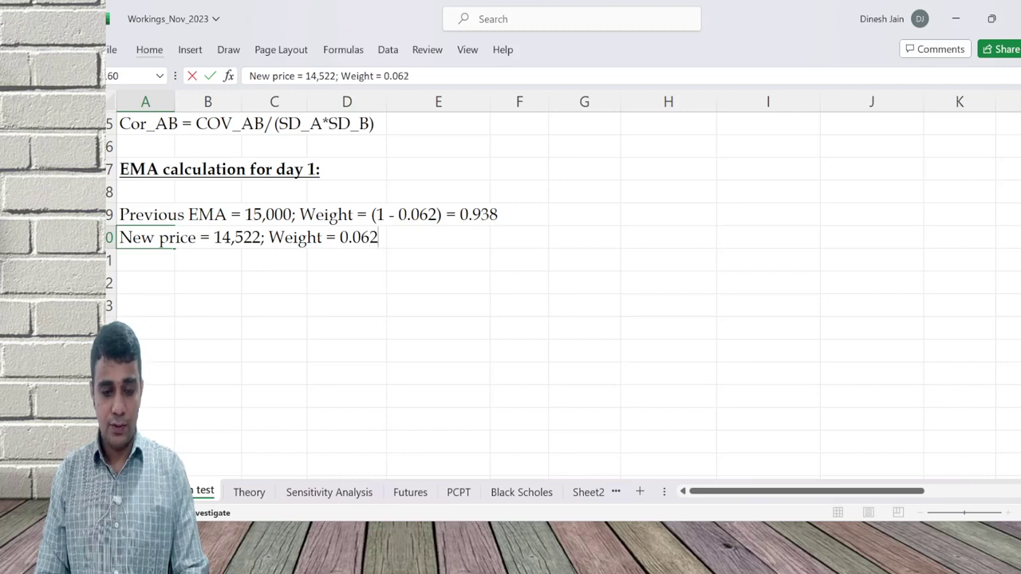
key("Return")
key("Return")
Start the next line with 'Weighted average ='
type("Weighte")
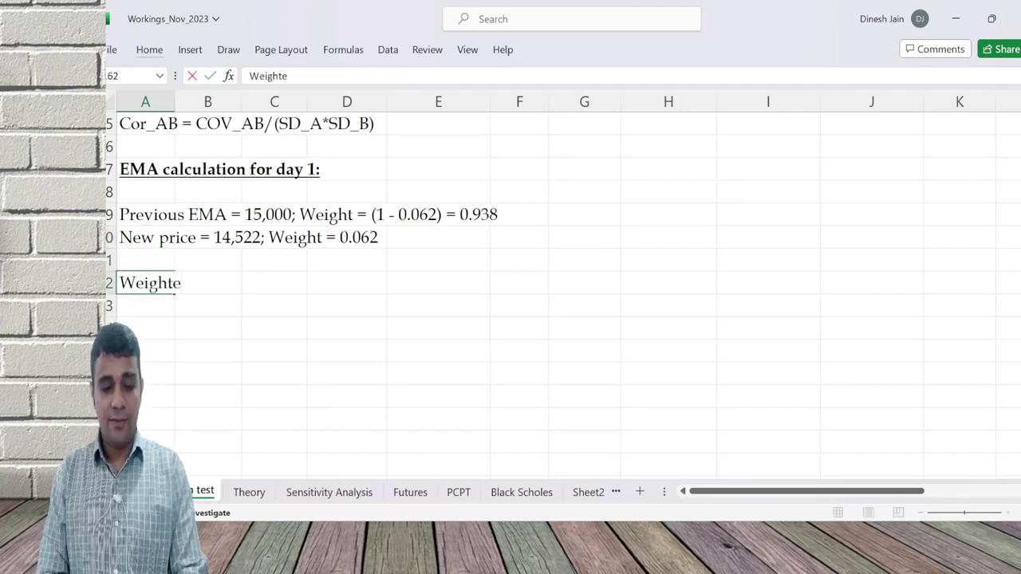
type("d average =")
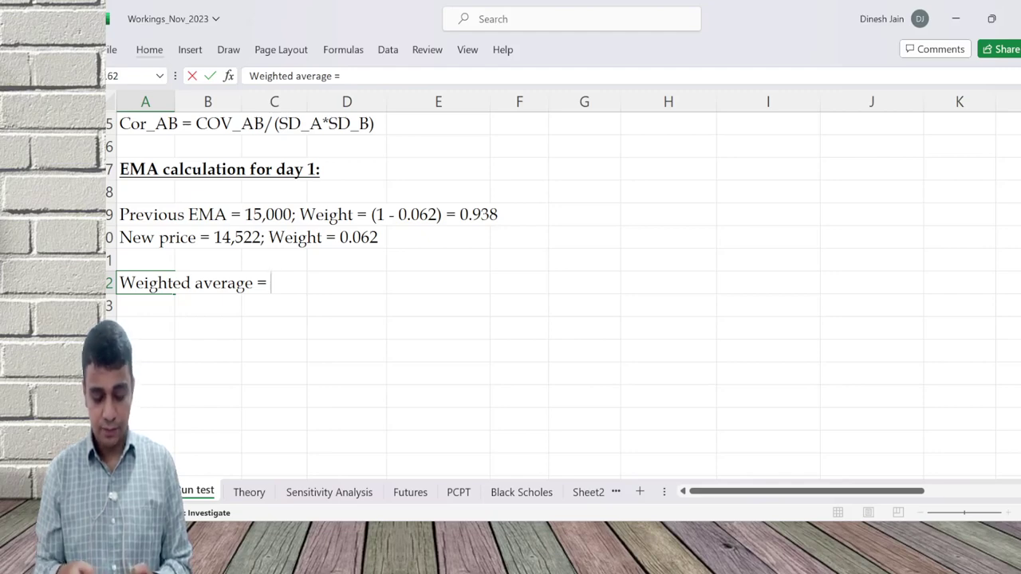
After checking the PDF result, finish A62 as 'Weighted average = 14,970.36'
key("alt+Tab")
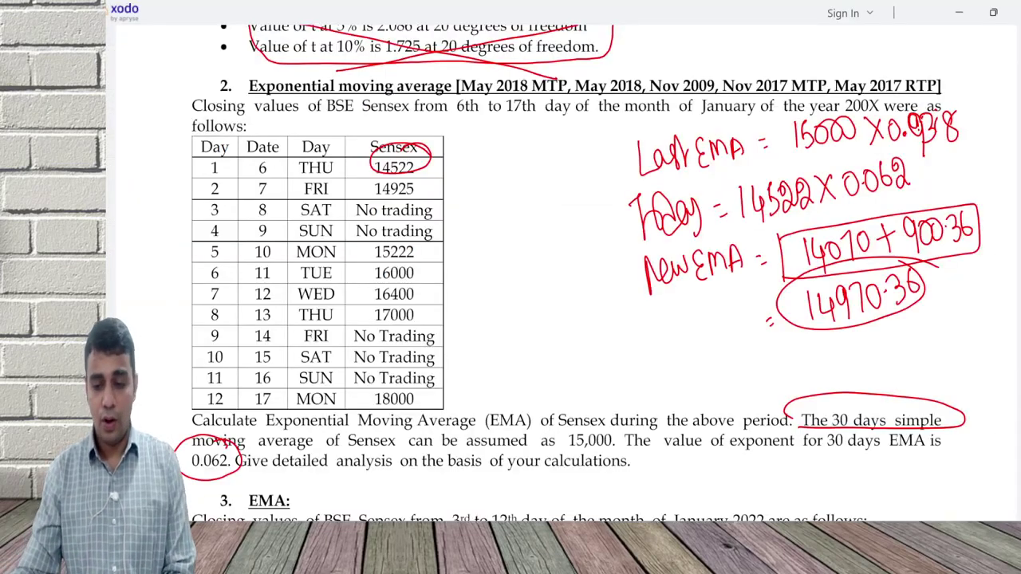
key("alt+Tab")
type("14,970")
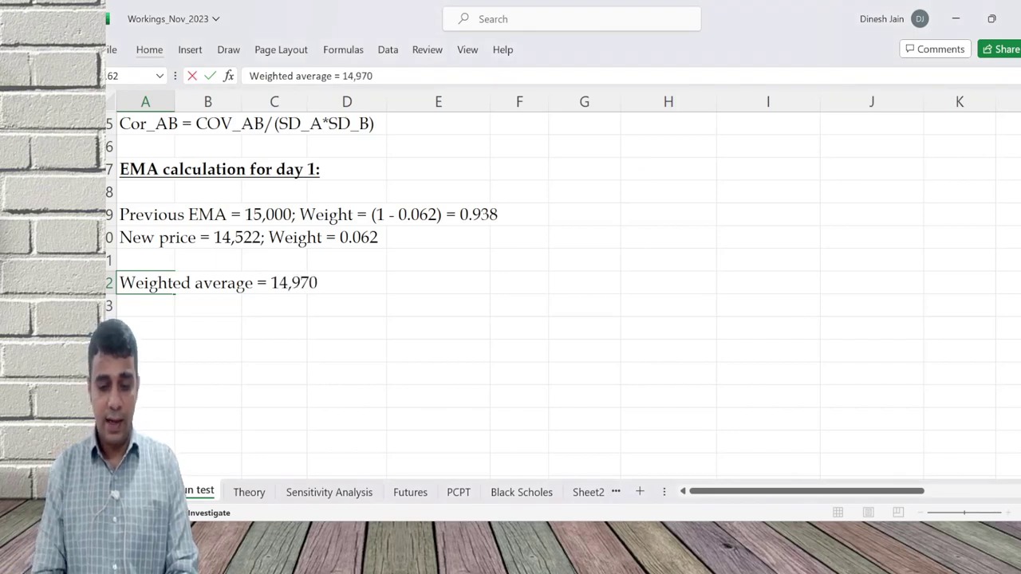
type(".36")
key("Return")
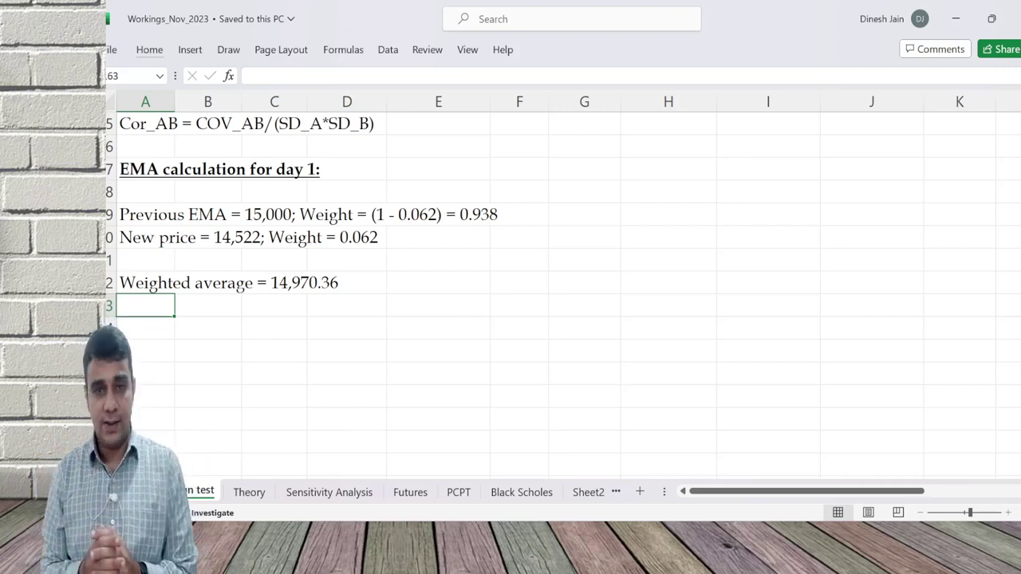
Add a bold underlined 'EMA computation for day 2' heading
key("Return")
type("EMA c")
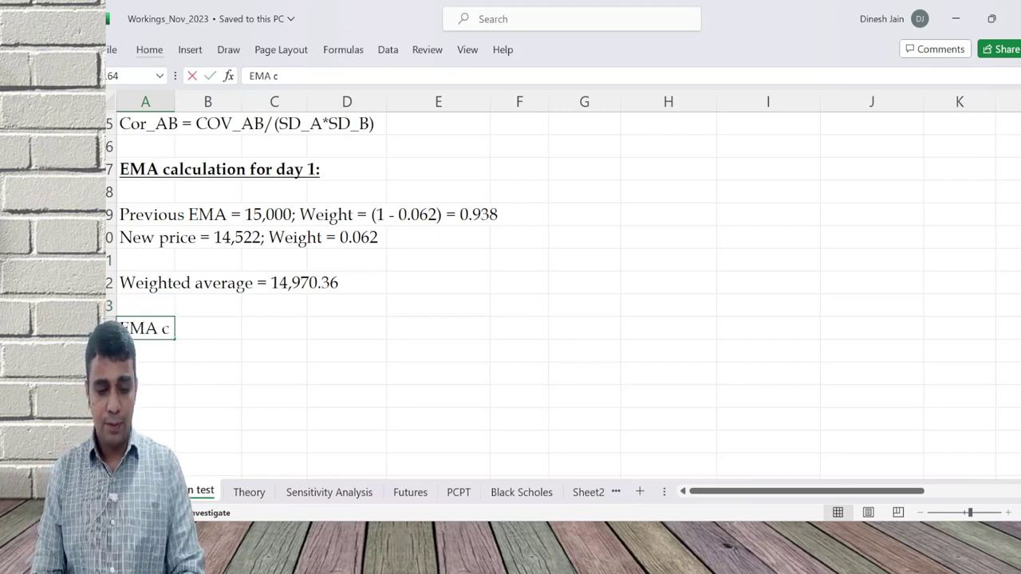
type("omputation for")
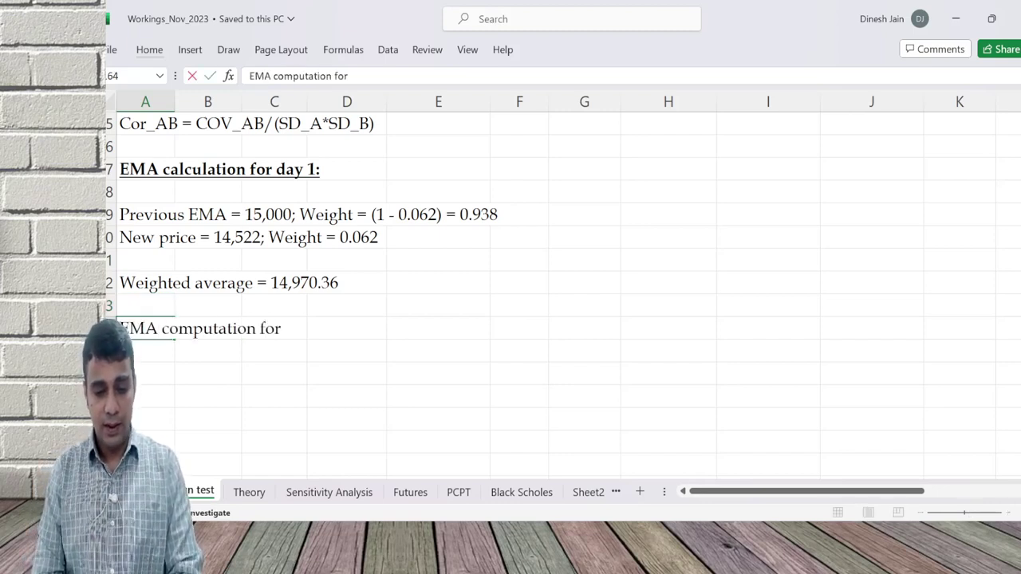
type(" day 2")
key("ctrl+Return")
key("ctrl+b")
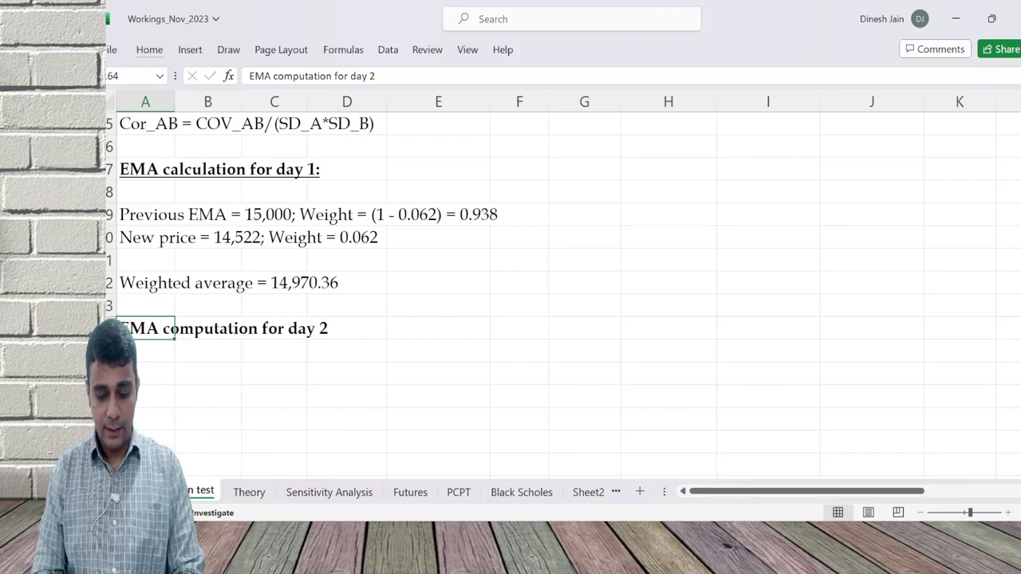
key("ctrl+u")
key("Return")
Enter 'Previous EMA = 14,970.36; Weight = 0.938' below the day 2 heading
type("Previo")
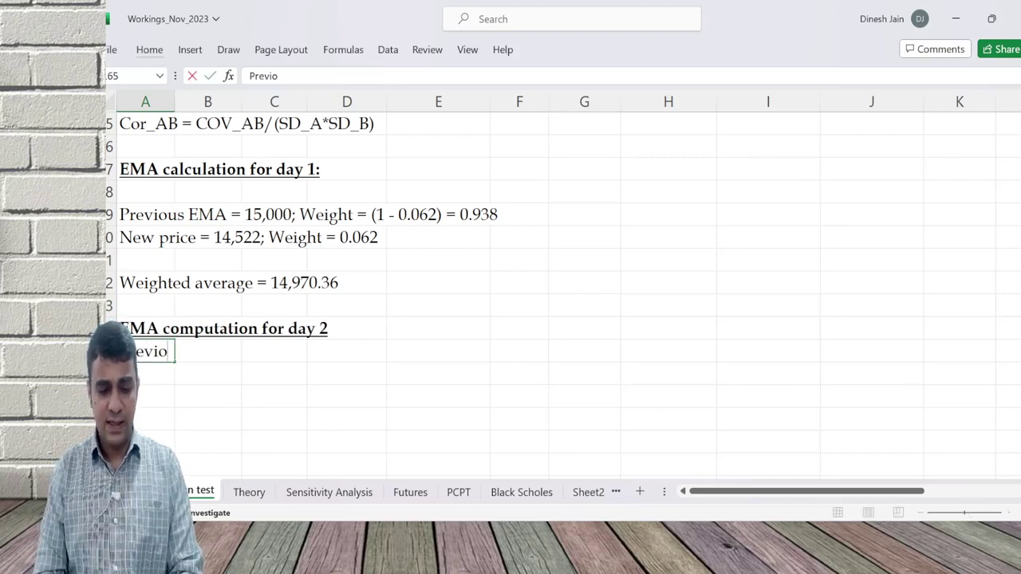
type("us EMA = 14")
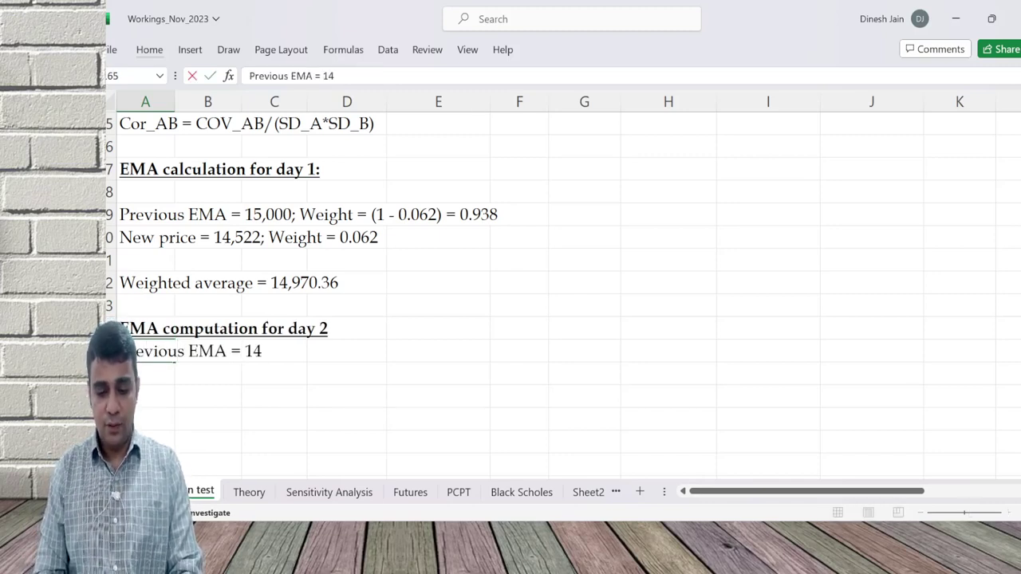
type(",970.36")
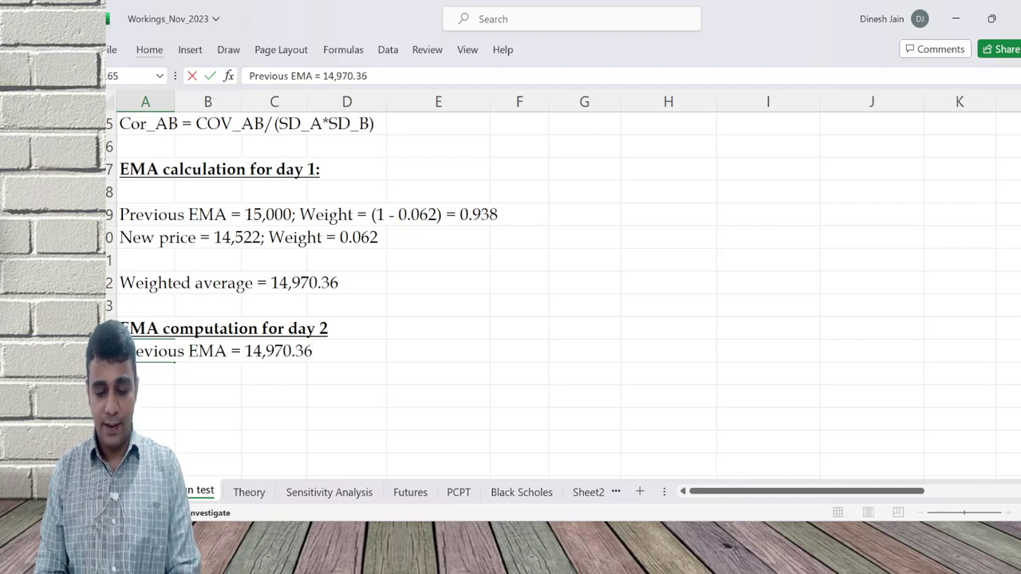
type("; Weight")
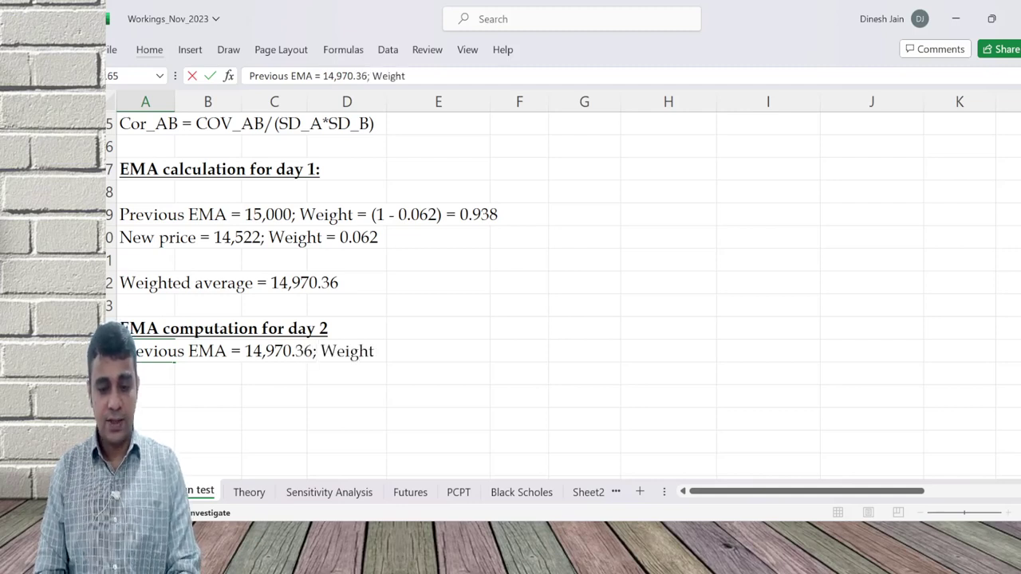
type(" = 0.3=9")
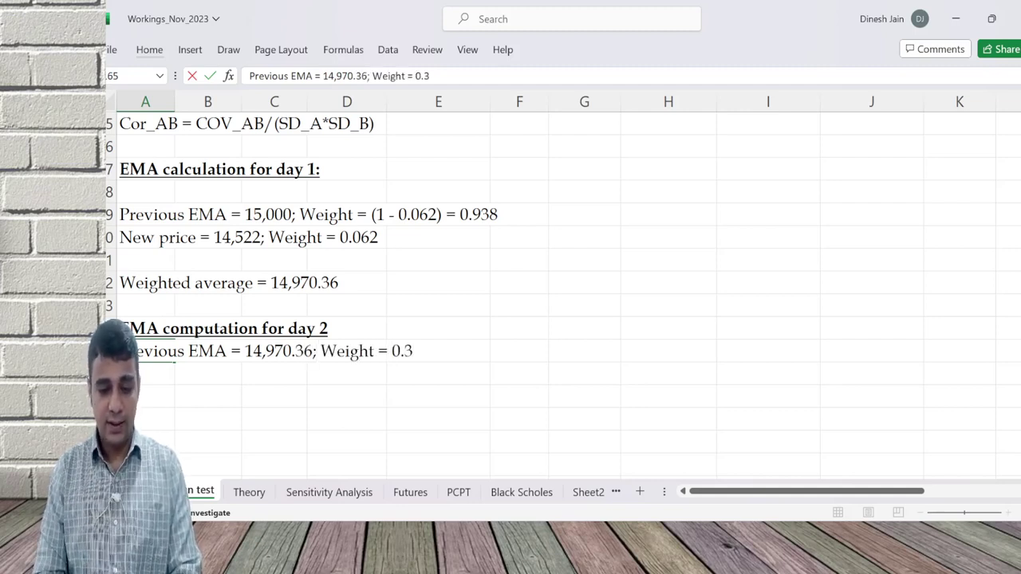
key("BackSpace")
key("BackSpace")
key("BackSpace")
type("938")
key("Return")
Enter 'New price = 14,925; Weight = 0.062', correcting the mistyped 0.62 weight
type("New price =")
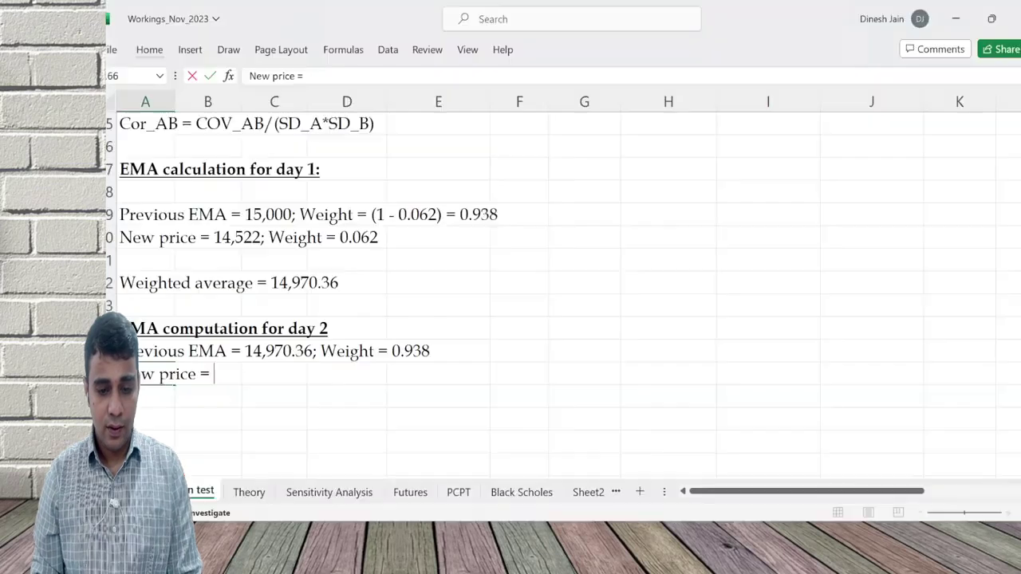
type("14,925")
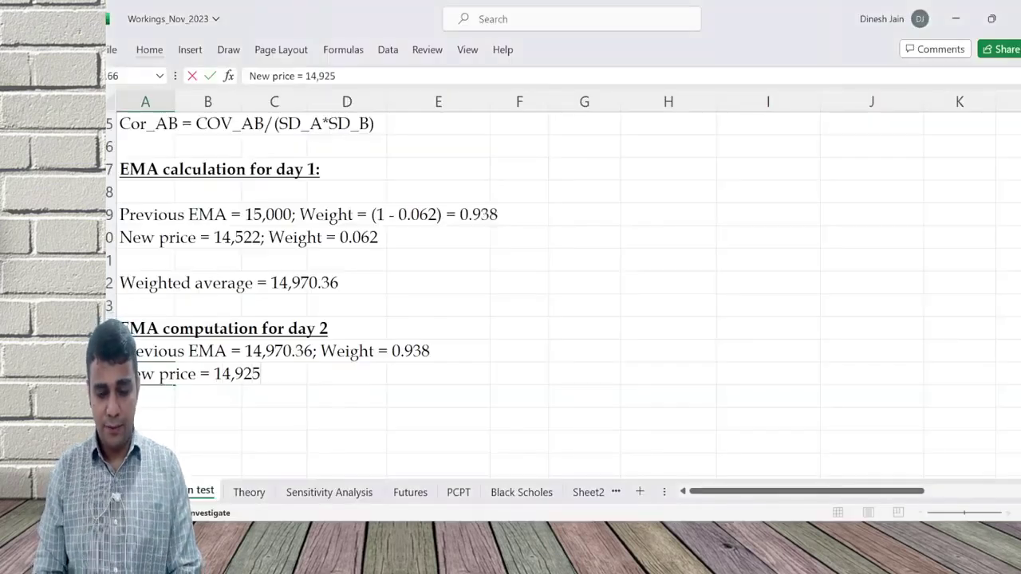
type("; Weight")
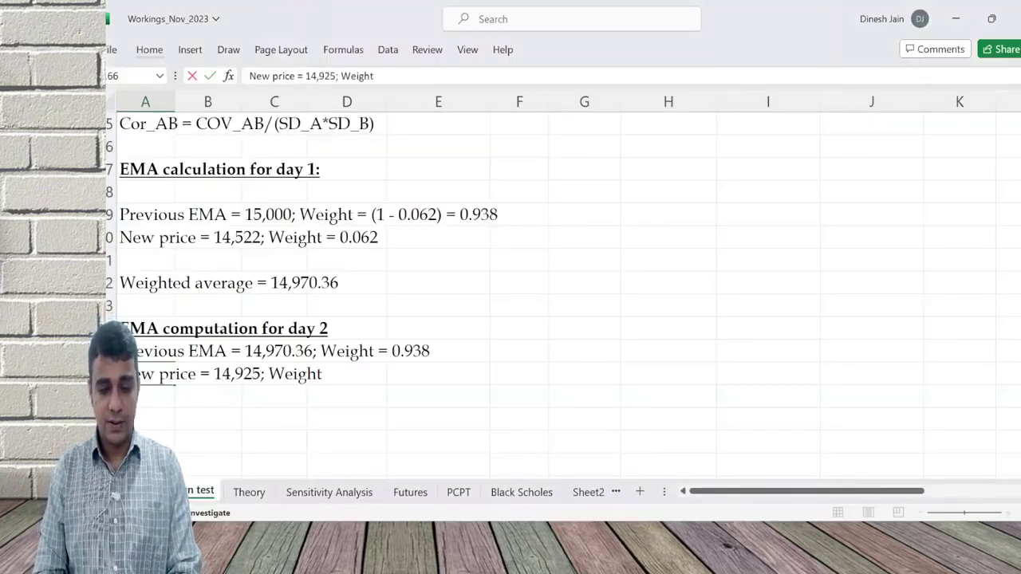
type(" = 0.62")
key("Return")
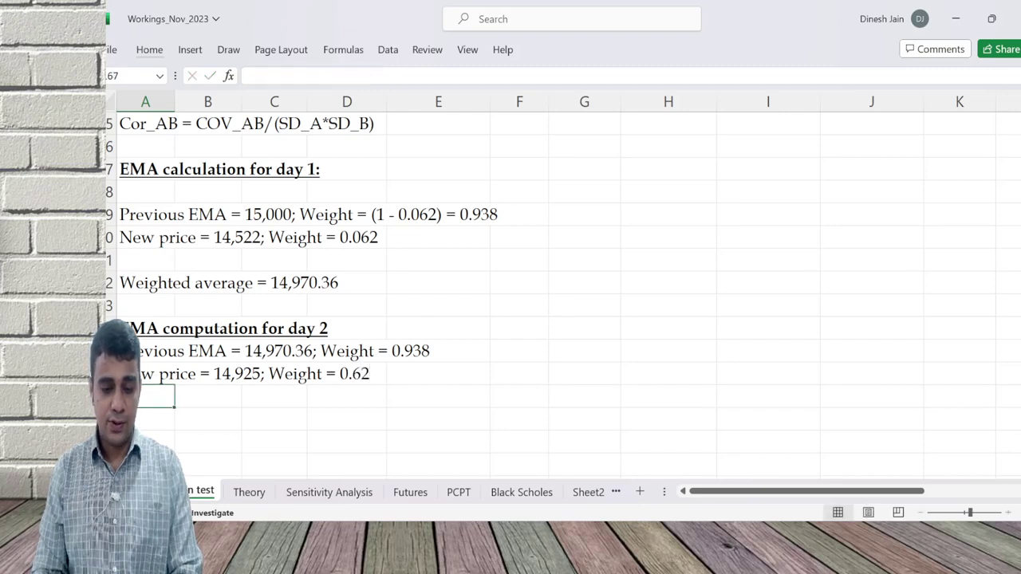
left_click(145, 397)
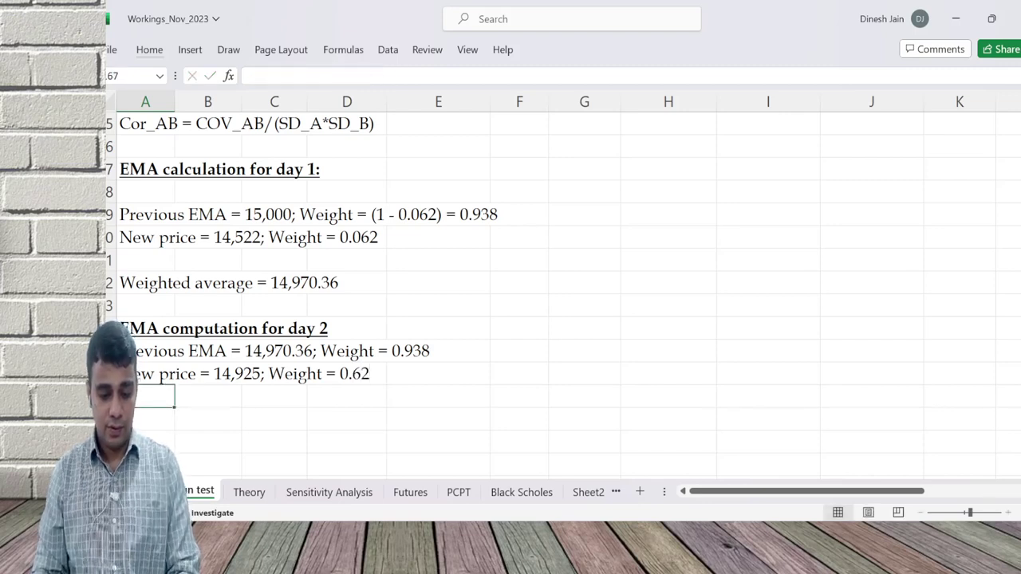
key("F2")
left_click(145, 373)
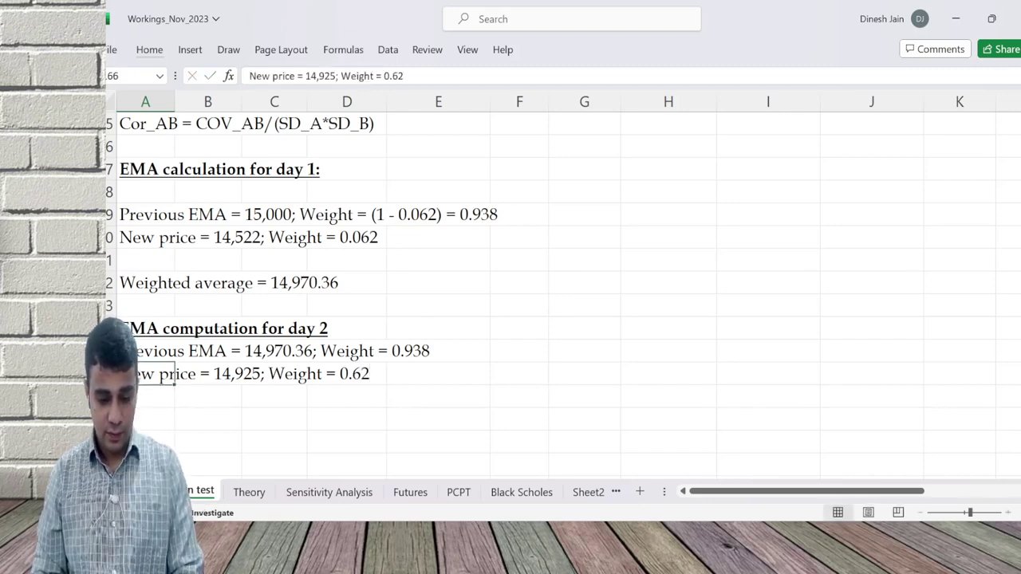
type("0")
key("Return")
key("Return")
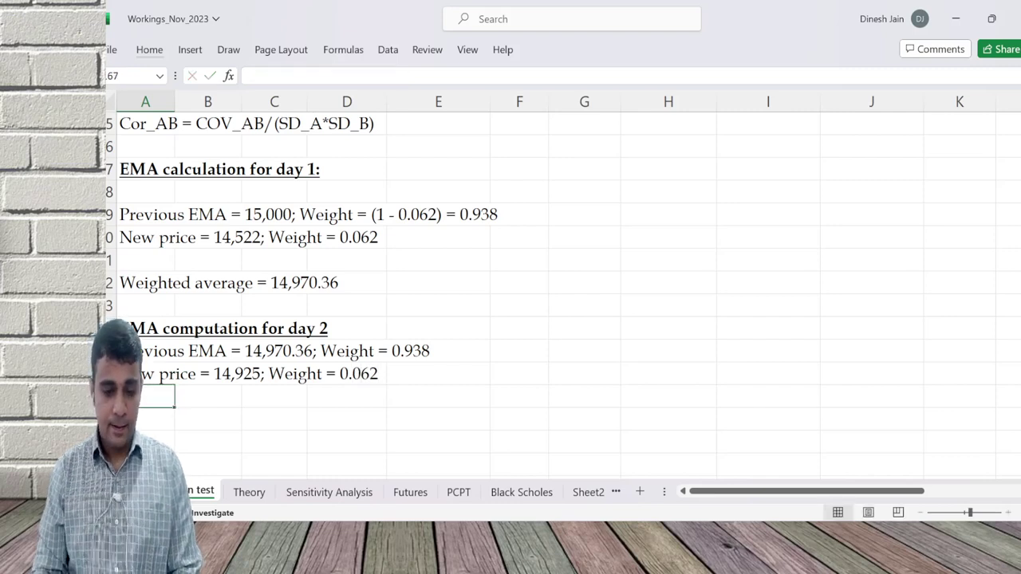
Add a 'Weihgted average' row whose formula =ROUND(14970.36*0.938+14925*0.062,2) gives 14967.55
type("Weihgted avera")
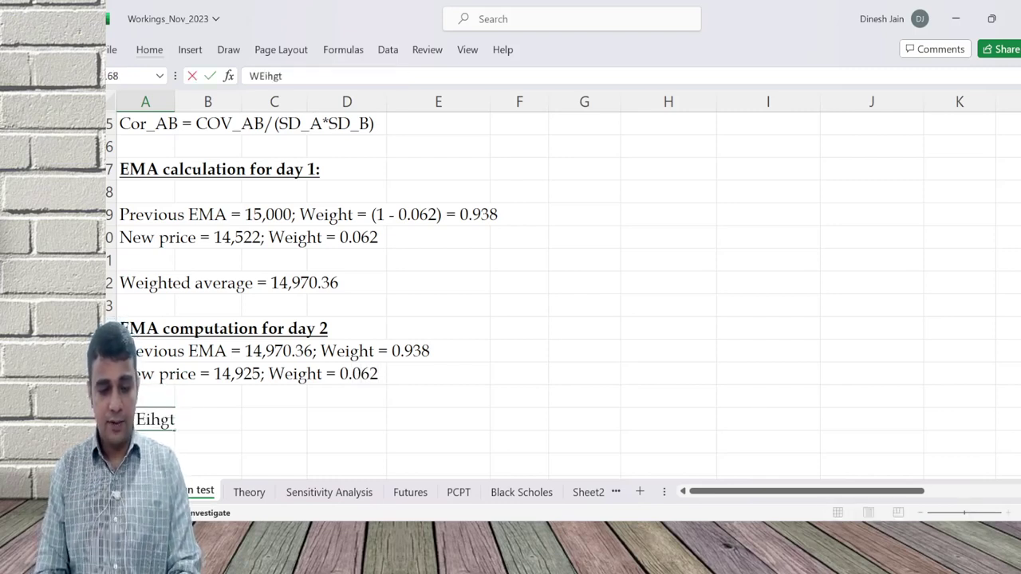
type("ge")
left_click(347, 442)
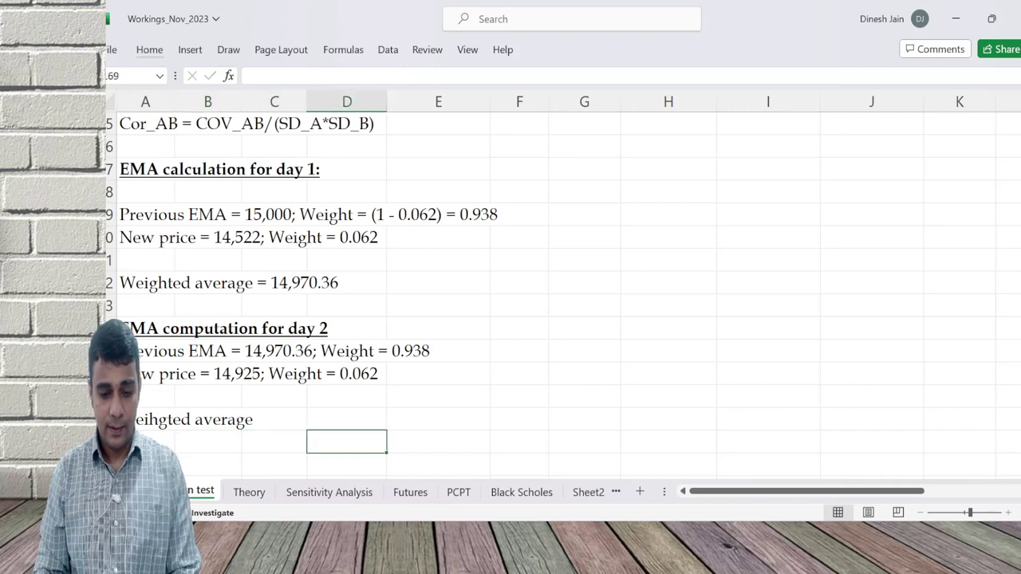
left_click(347, 418)
type("=round(")
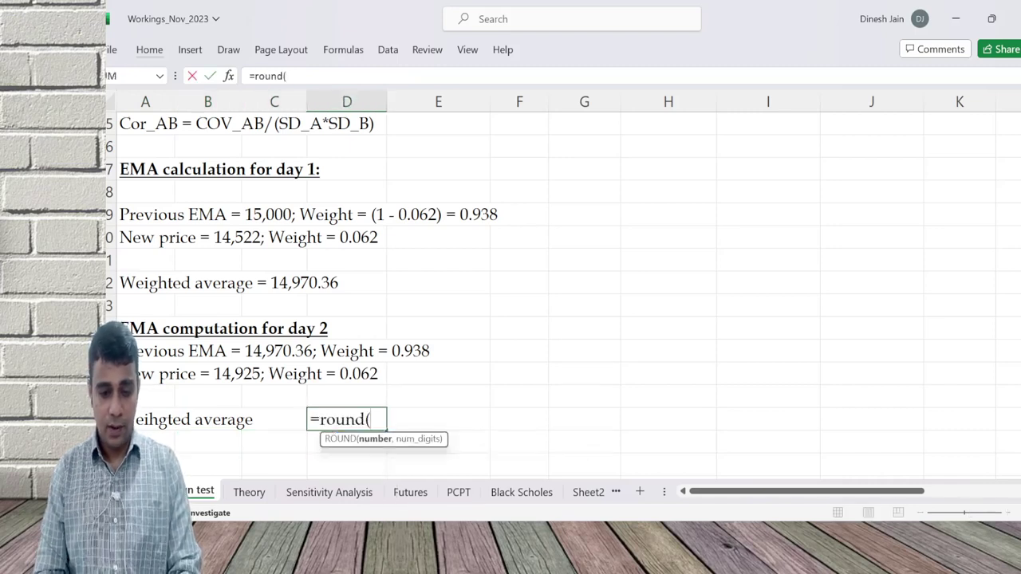
type("14970.3")
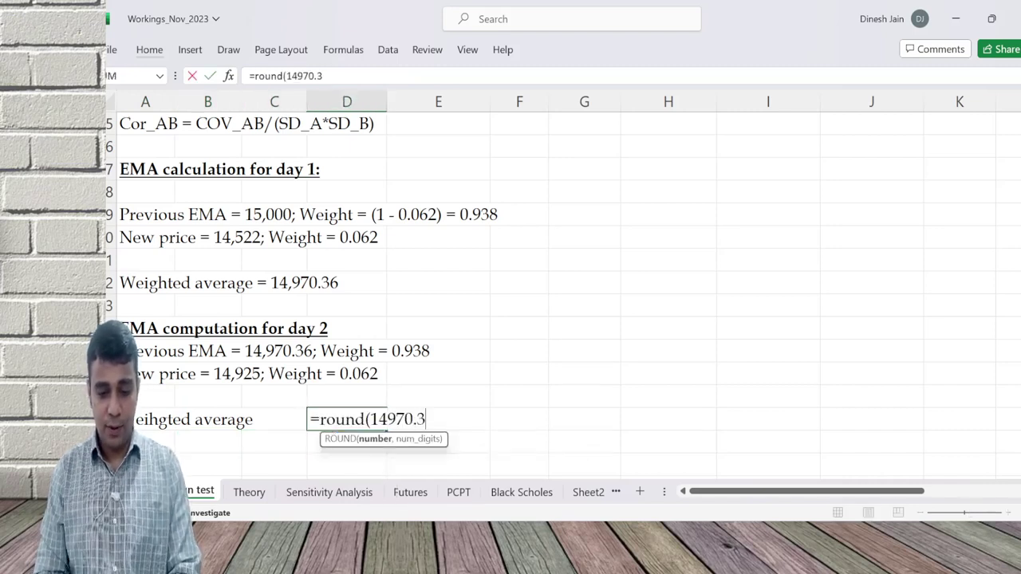
type("6*0.938")
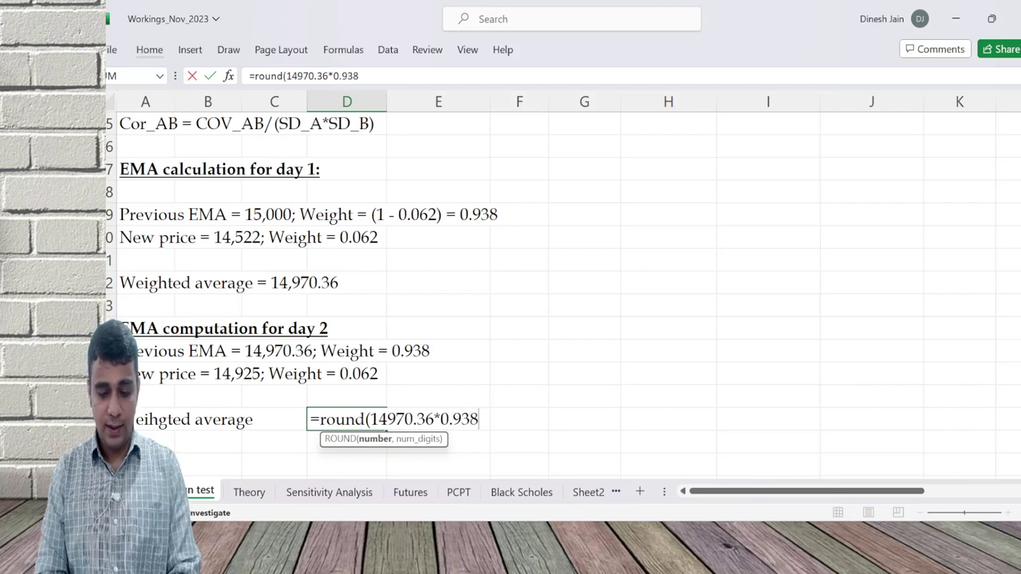
type("+14925*0.")
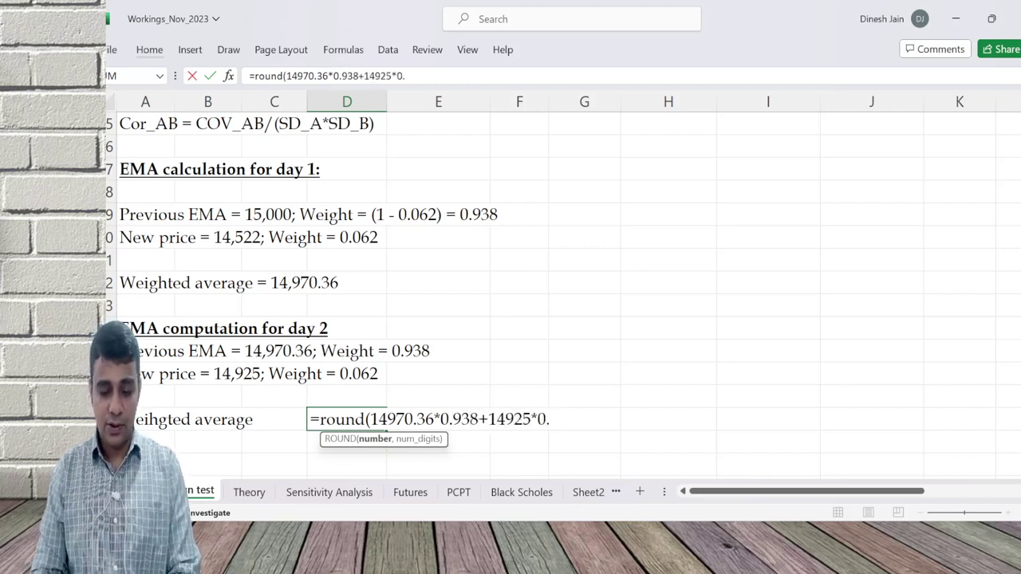
type("062,2)")
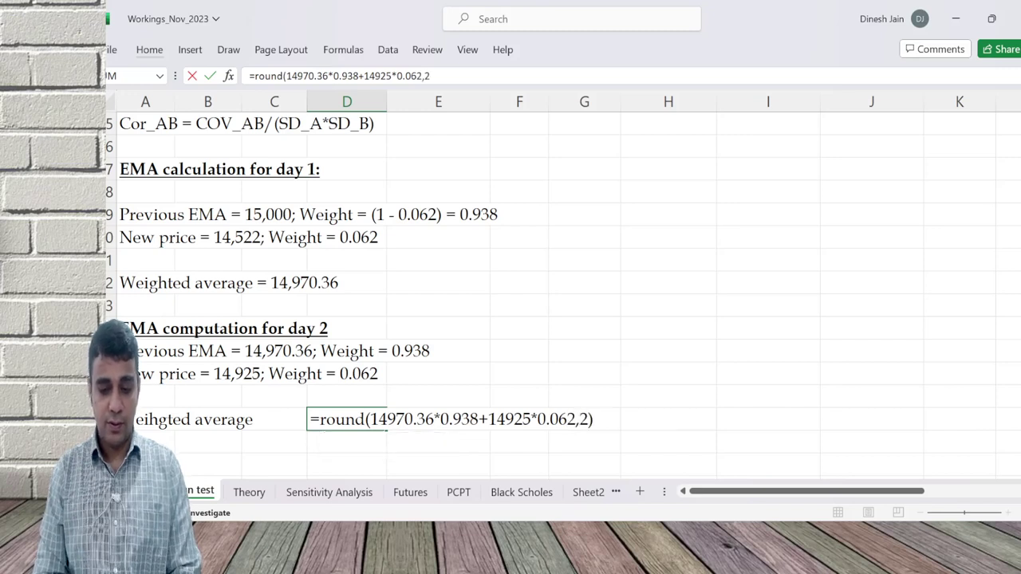
key("Return")
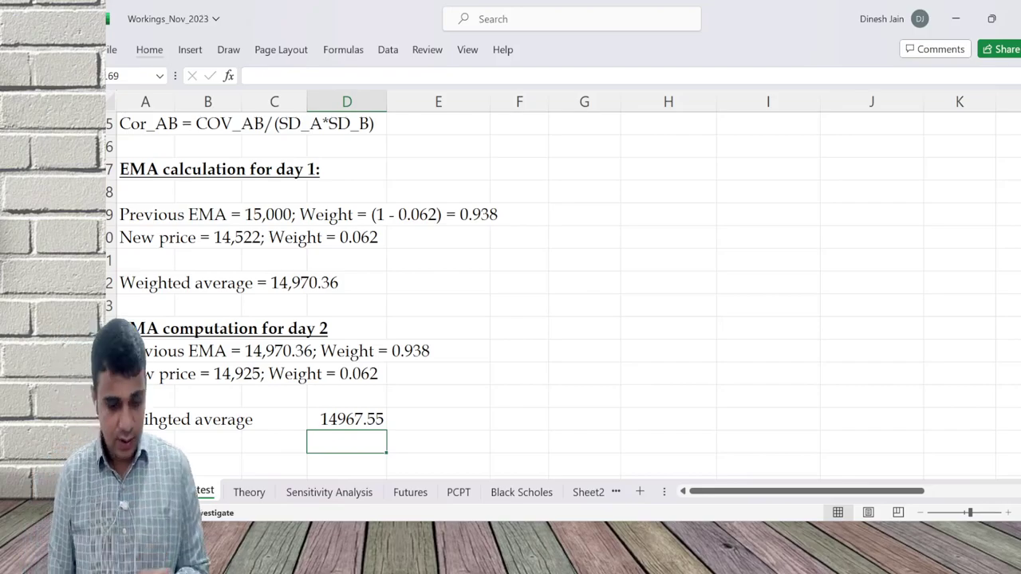
In the PDF notes, circle 'EMA of previous day +' in Step 3 and 'Value as per step 1' in Step 2 in red
key("alt+Tab")
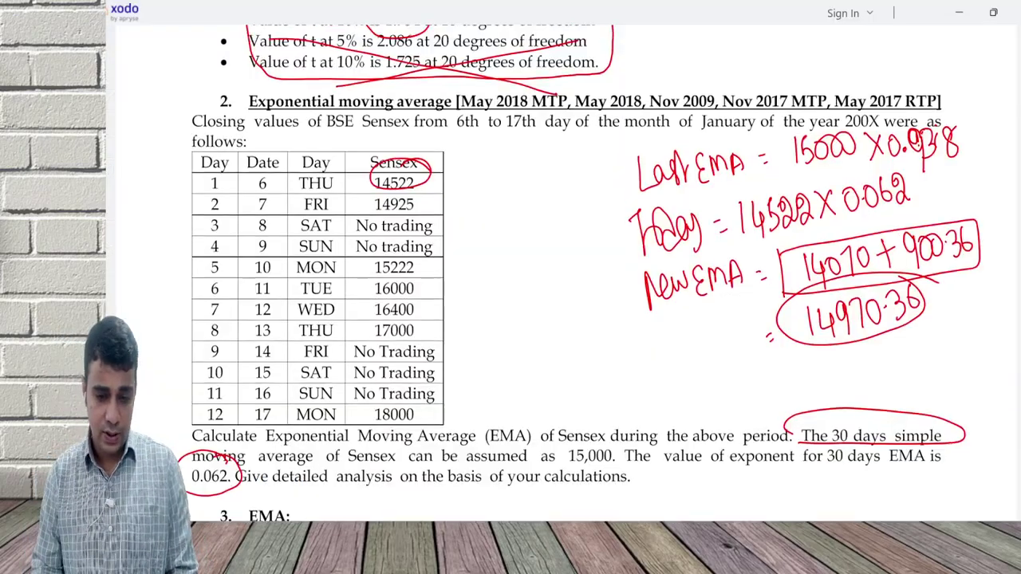
scroll(586, 273, "up", 5)
scroll(597, 273, "up", 10)
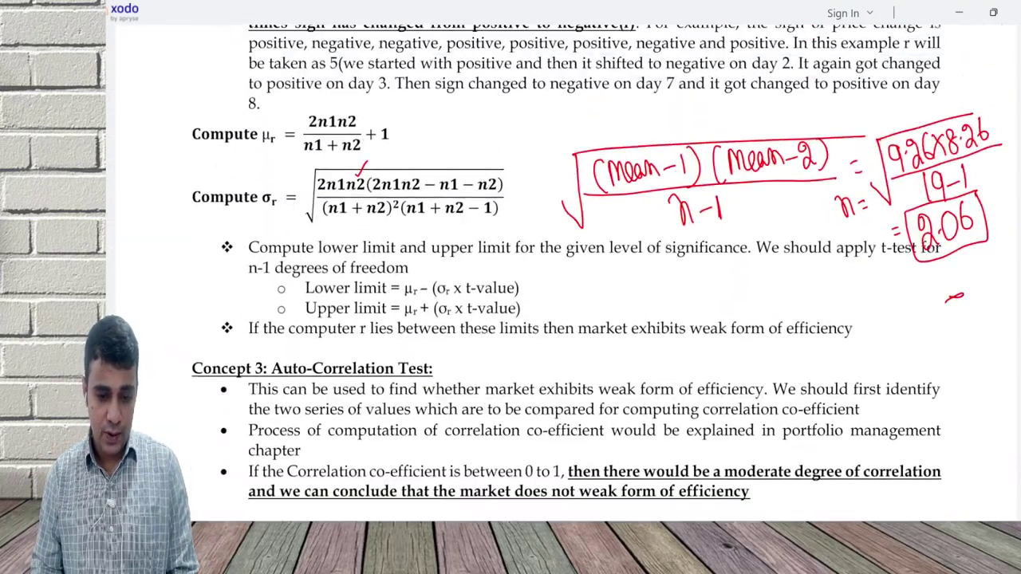
scroll(566, 271, "up", 10)
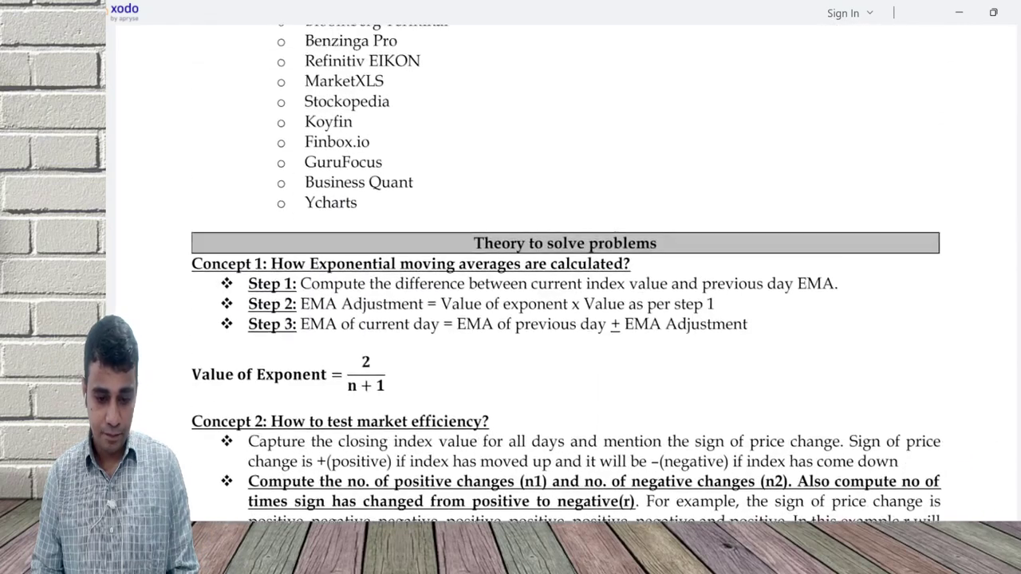
scroll(567, 273, "up", 1)
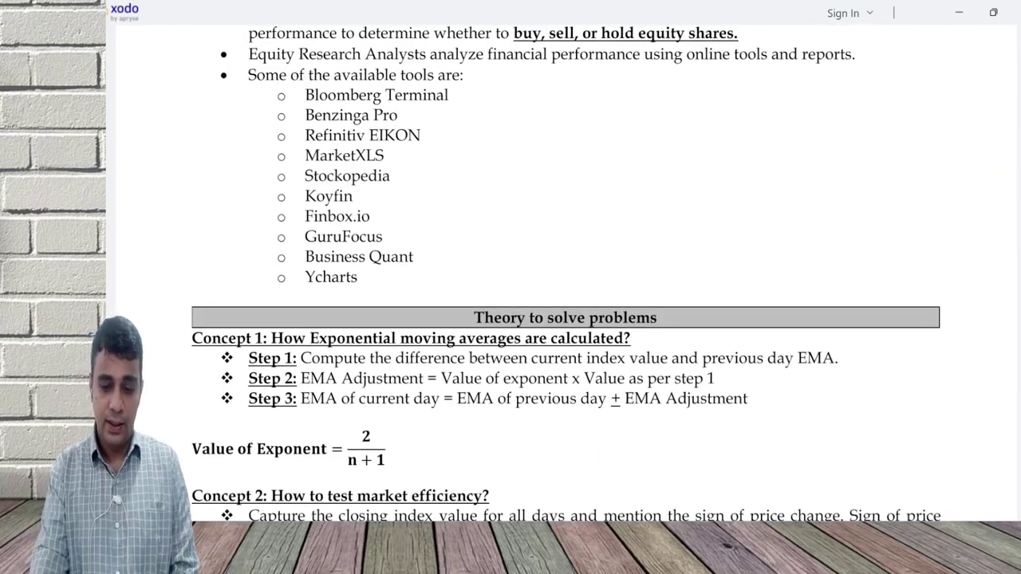
mouse_move(453, 382)
left_mouse_down()
mouse_move(546, 428)
mouse_move(506, 378)
left_mouse_up()
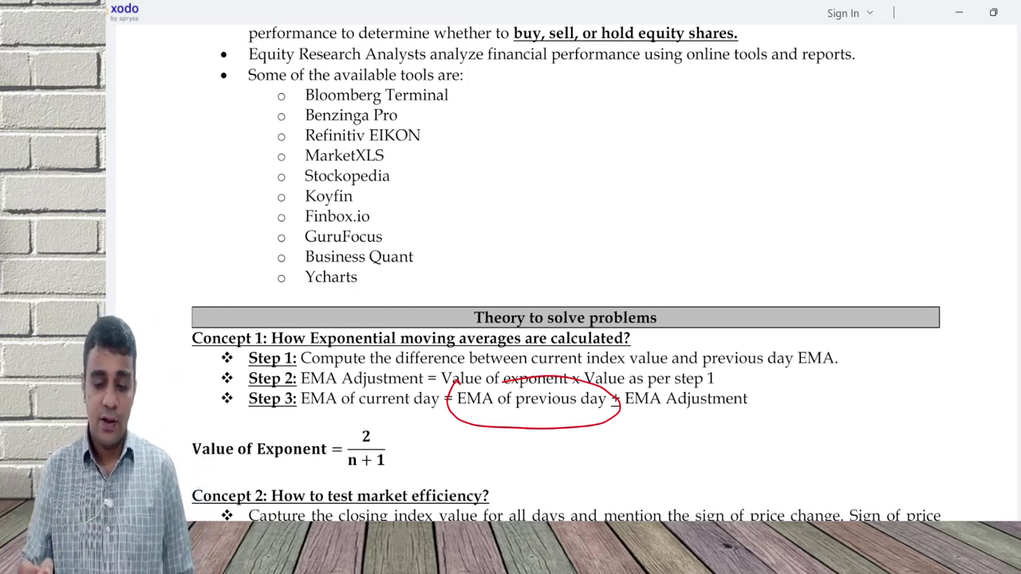
mouse_move(558, 367)
left_mouse_down()
mouse_move(575, 355)
mouse_move(715, 354)
mouse_move(670, 394)
mouse_move(579, 365)
left_mouse_up()
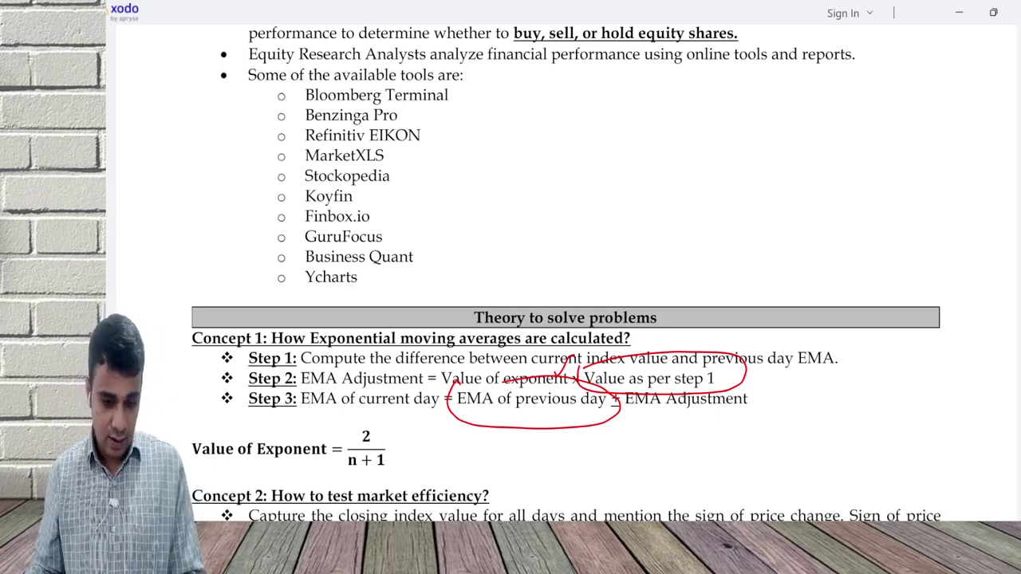
scroll(511, 319, "down", 2)
key("alt+Tab")
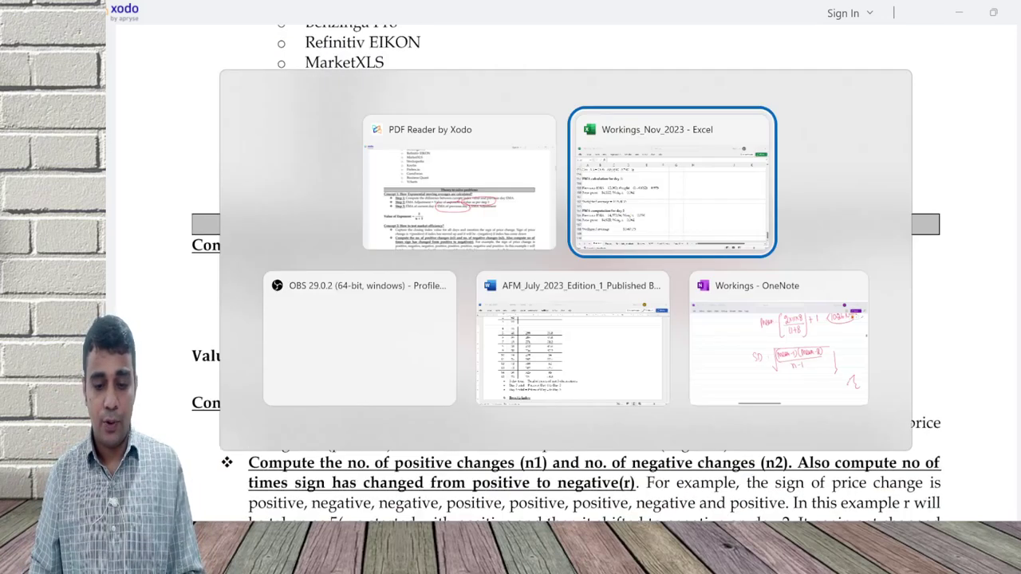
Add 'Day' and 'Value' headings for a new table
scroll(302, 251, "down", 1)
left_click(145, 169)
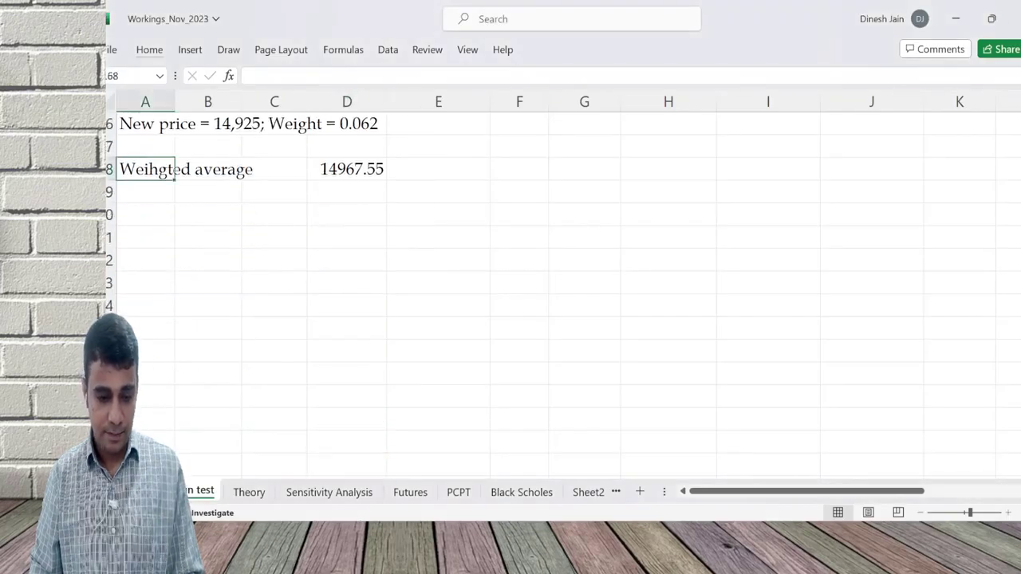
left_click(145, 215)
type("Day")
key("Return")
key("Right")
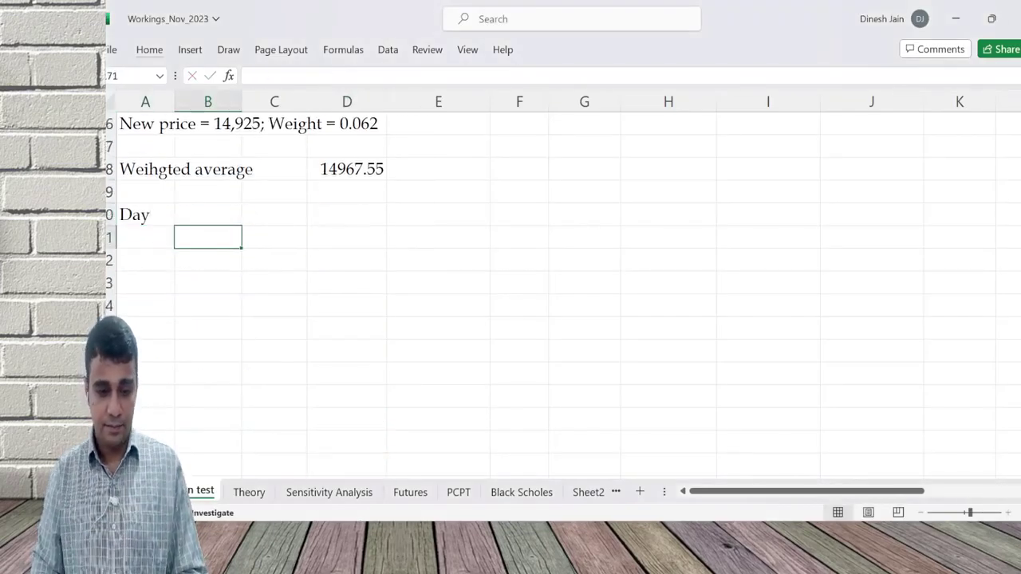
key("Up")
type("Value")
key("Return")
key("Left")
Enter day 1 with value 14522 and day 2 with value 14925, copied from the PDF
key("alt+Tab")
scroll(559, 319, "down", 10)
scroll(558, 319, "down", 15)
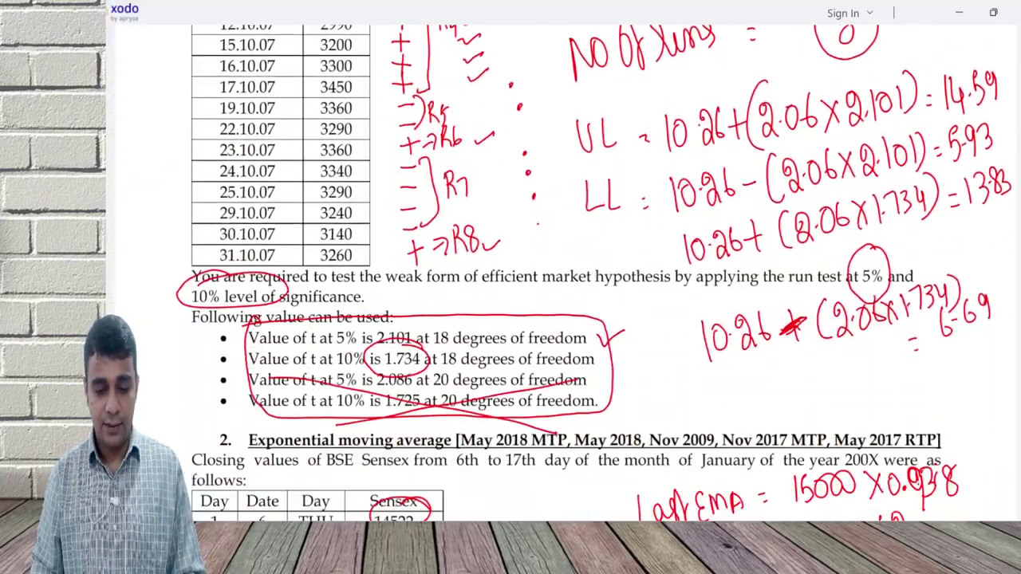
key("alt+Tab")
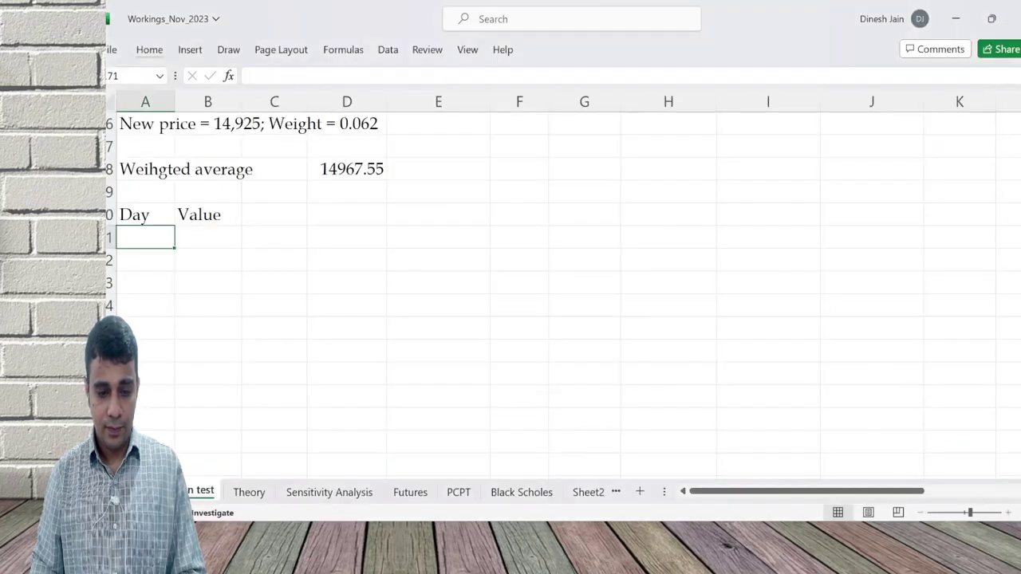
type("1")
key("Tab")
key("alt+Tab")
key("alt+Tab")
type("14522")
key("Return")
Enter days 5, 6 and 7 with values 15222, 16000 and 16400
key("alt+Tab")
key("alt+Tab")
type("2")
key("Tab")
type("14925")
key("Return")
key("alt+Tab")
key("alt+Tab")
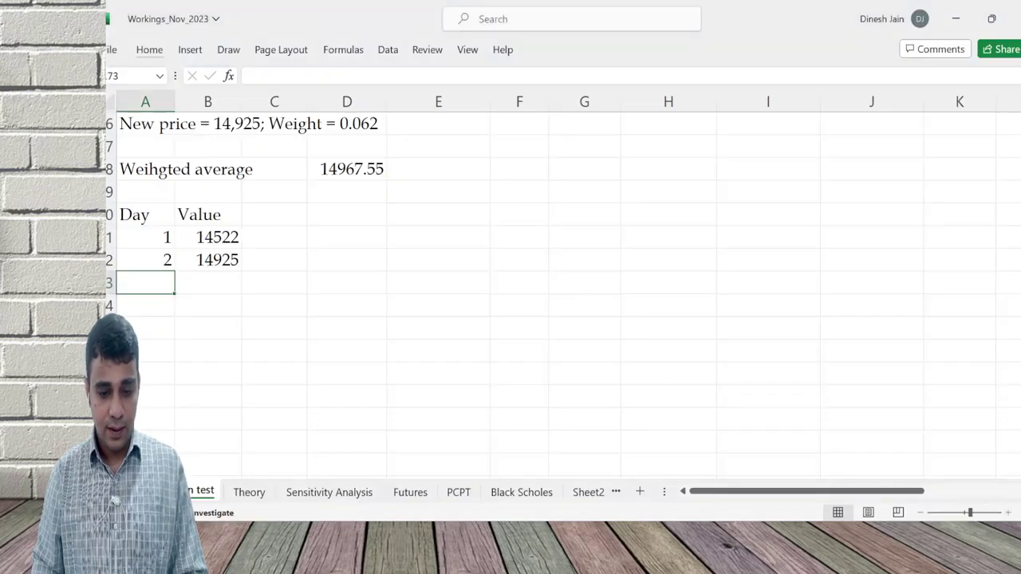
type("5")
key("Tab")
type("152222")
key("Return")
key("alt+Tab")
key("alt+Tab")
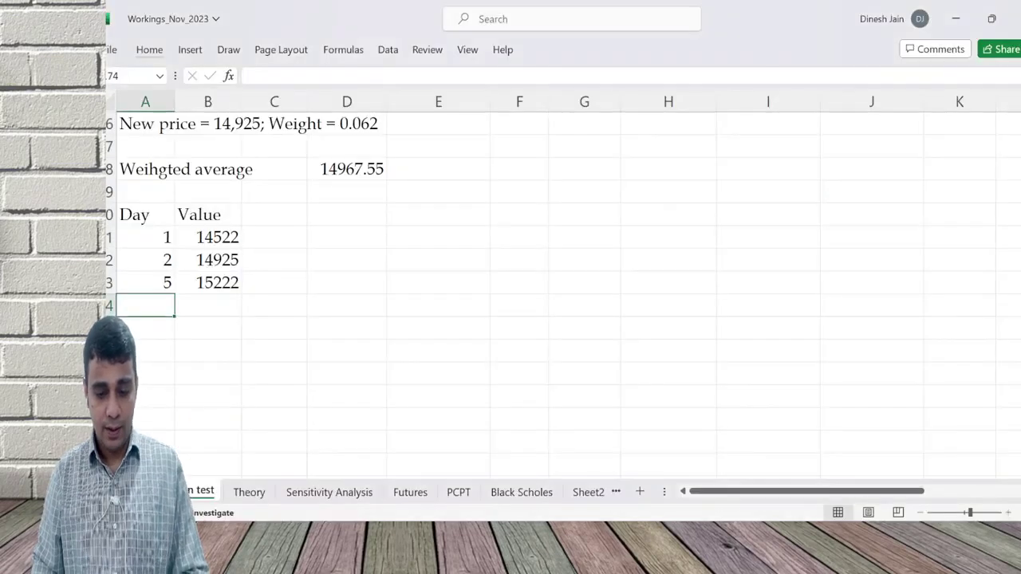
type("6")
key("Tab")
type("16000")
key("Return")
key("alt+Tab")
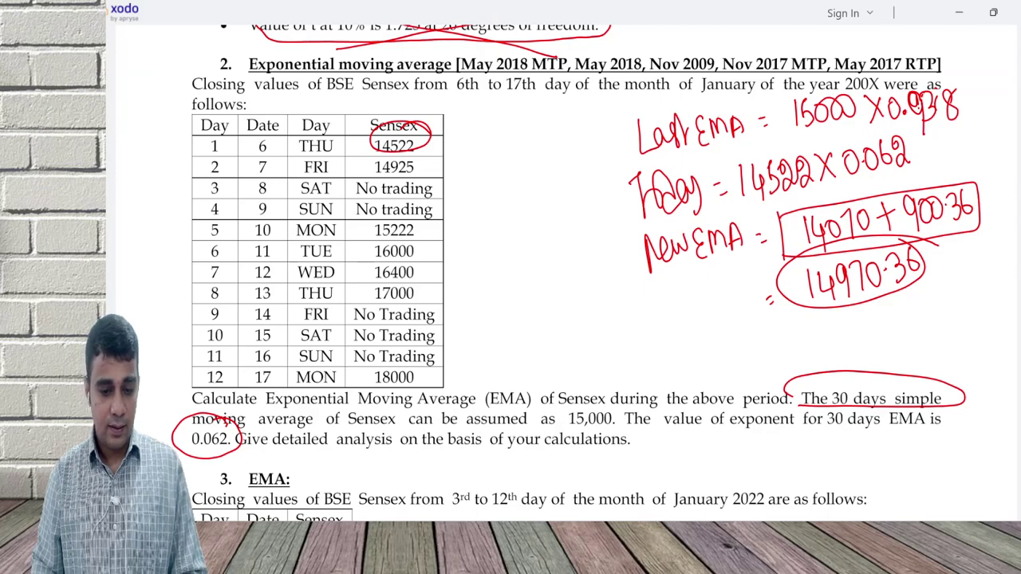
Enter days 8 and 12 with values 17000 and 18000
key("alt+Tab")
type("7")
key("Tab")
type("1640")
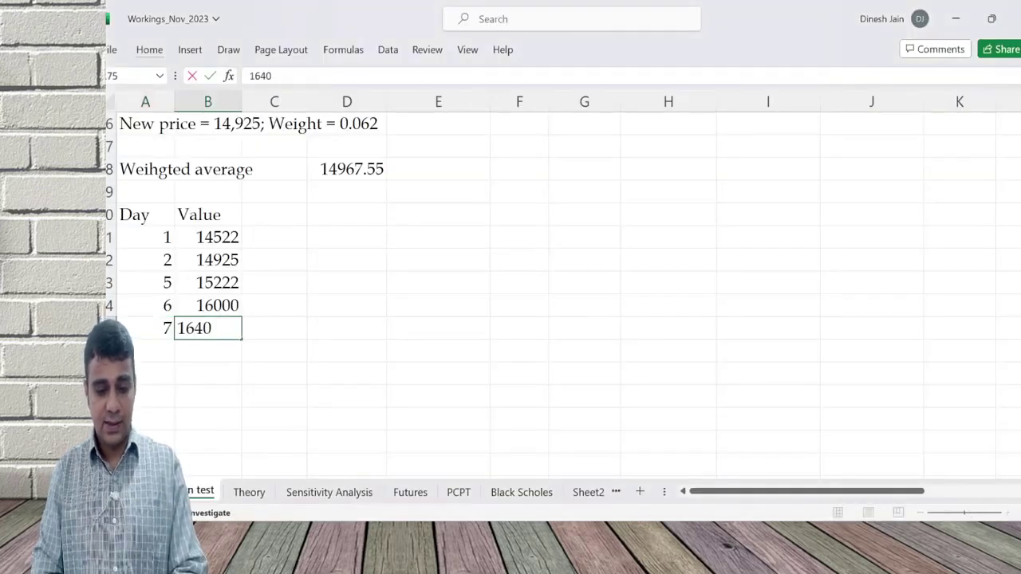
type("0")
key("Return")
key("alt+Tab")
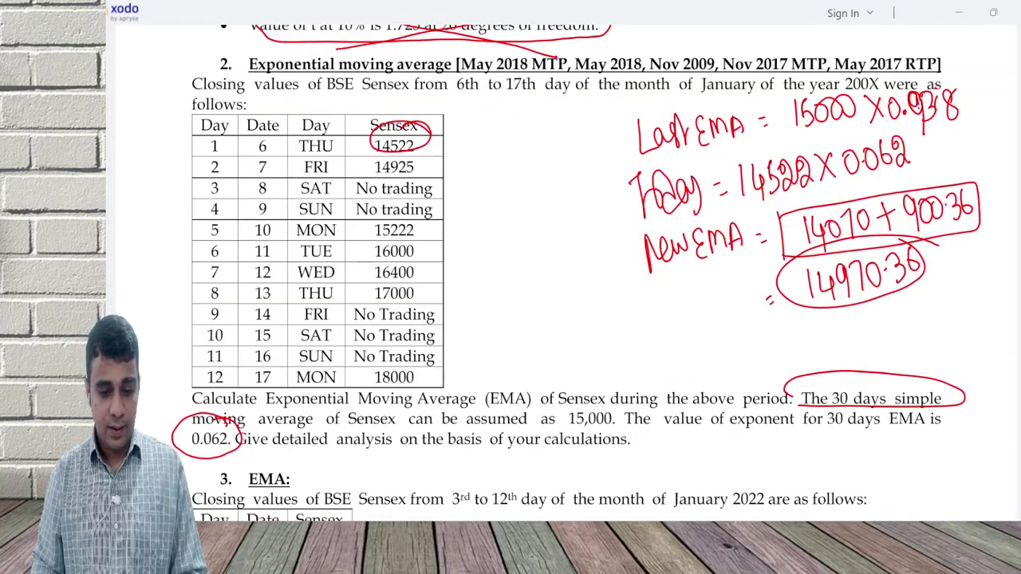
key("alt+Tab")
type("8")
key("Tab")
type("17000")
key("Return")
key("alt+Tab")
key("alt+Tab")
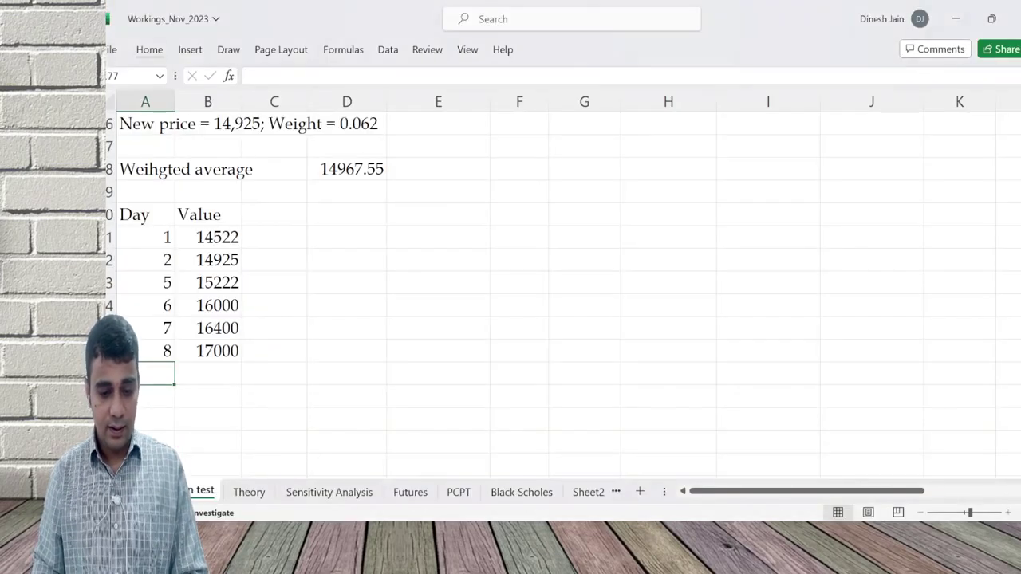
type("12")
key("Tab")
type("18000")
key("Return")
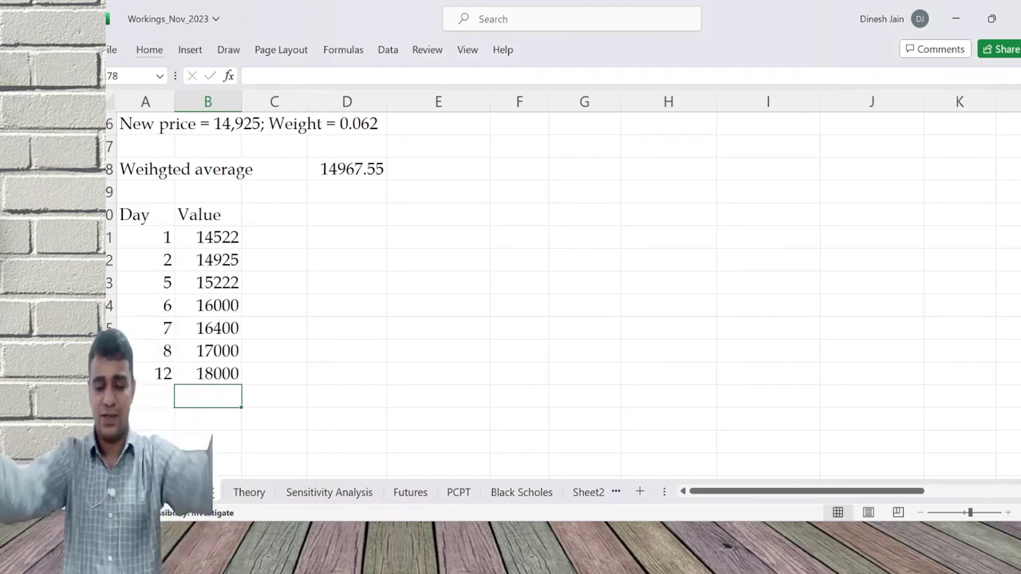
key("Up")
key("Up")
key("ctrl+Up")
Add an autofitted 'Previous EMA' column with 15000 for day 1
key("Right")
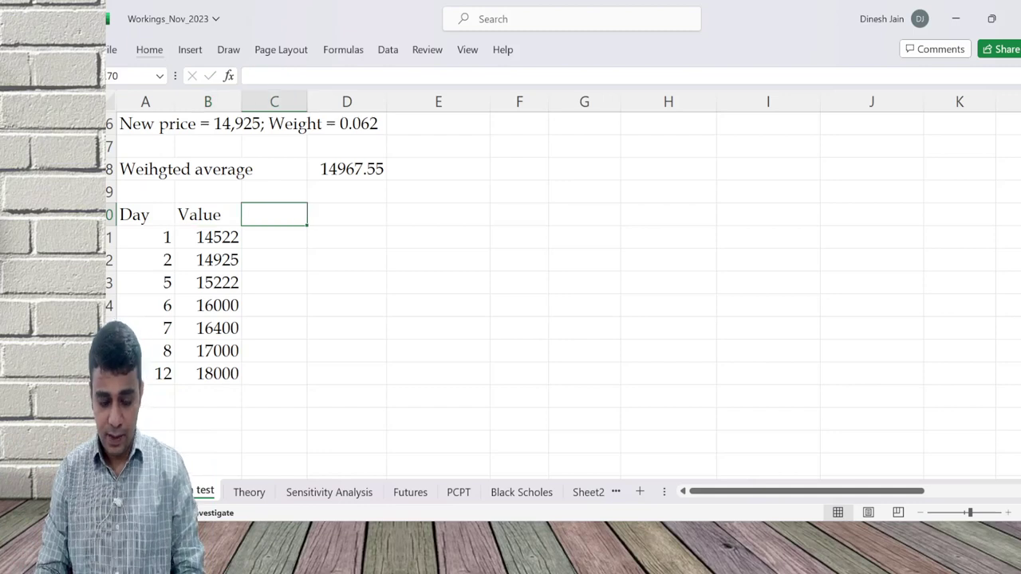
type("Previous EMA")
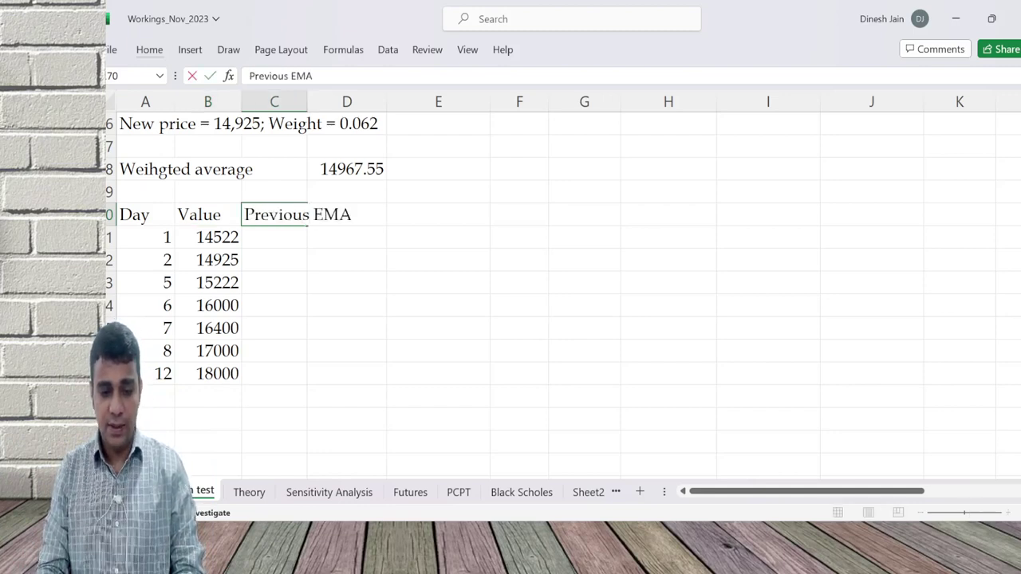
key("ctrl+Return")
key("alt+h")
key("o")
key("i")
key("Down")
type("15000")
key("Return")
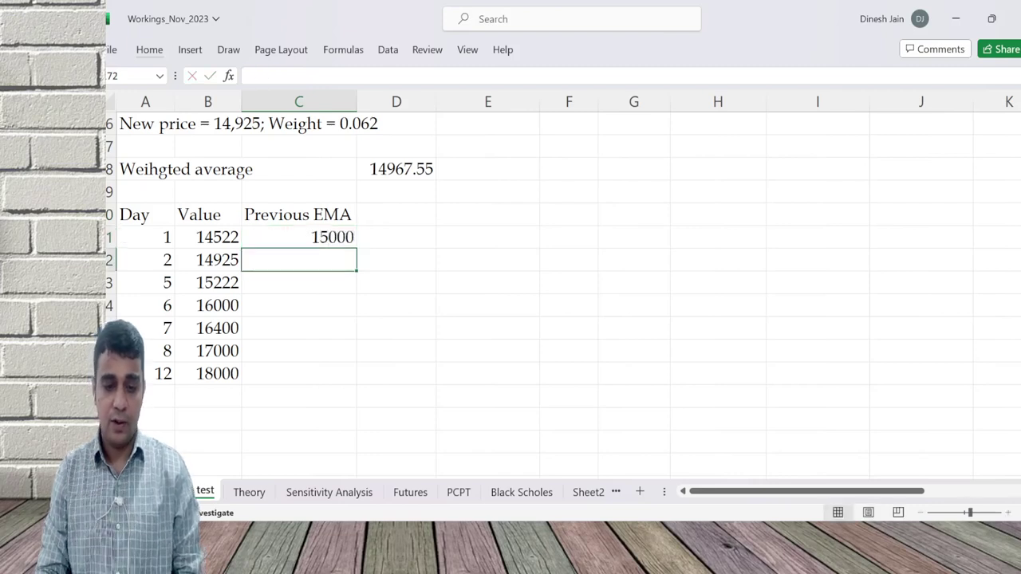
Add a 'Difference' column with =B171-C171 for day 1, giving -478
left_click(396, 260)
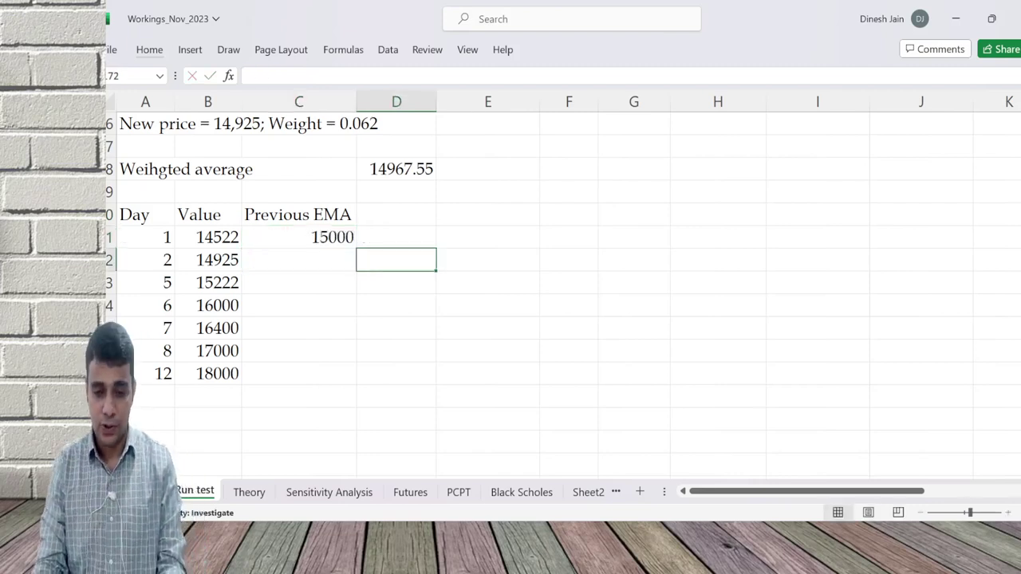
left_click(396, 215)
type("Difference")
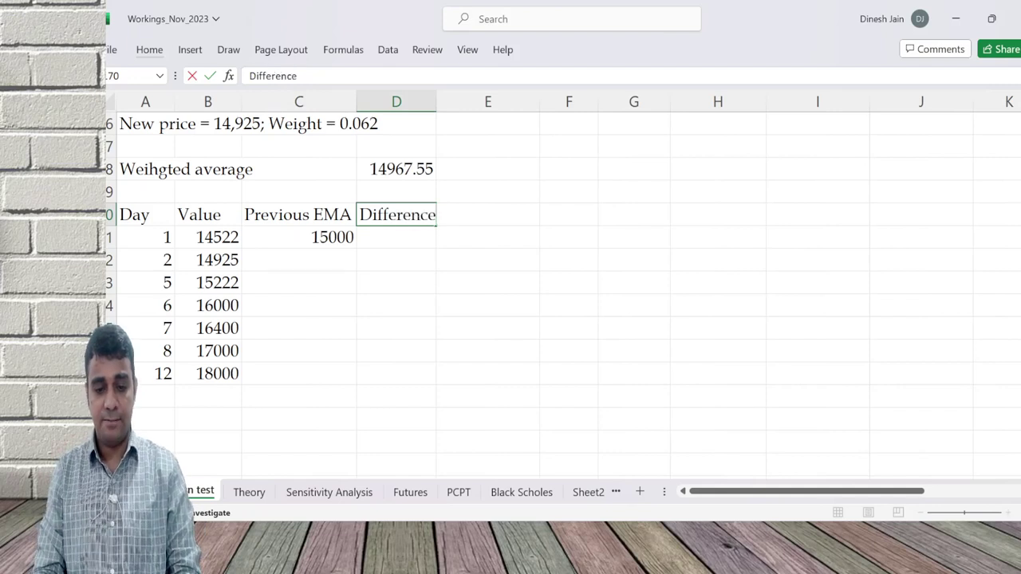
key("Return")
left_click(299, 237)
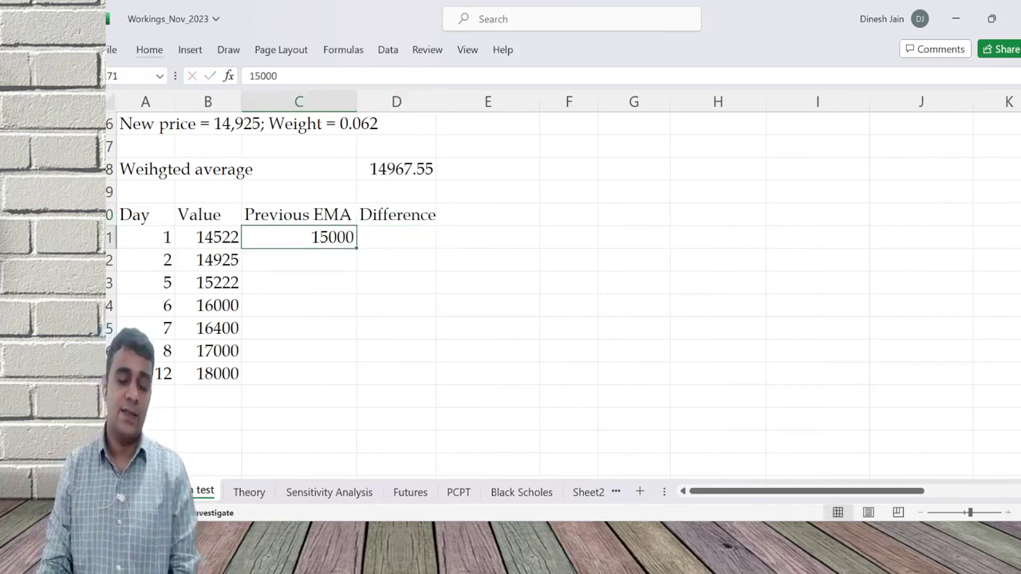
left_click(396, 237)
type("=")
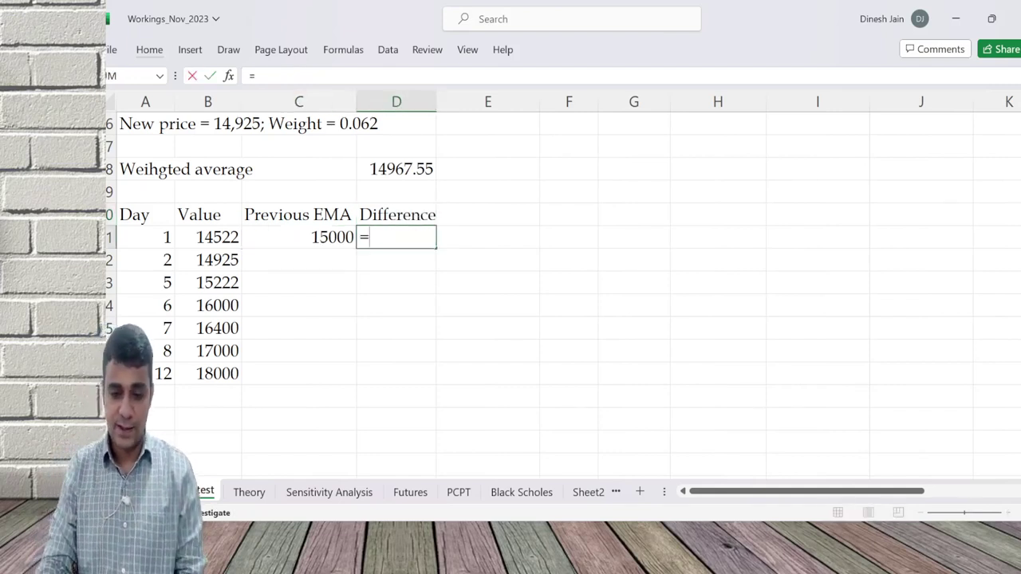
left_click(299, 237)
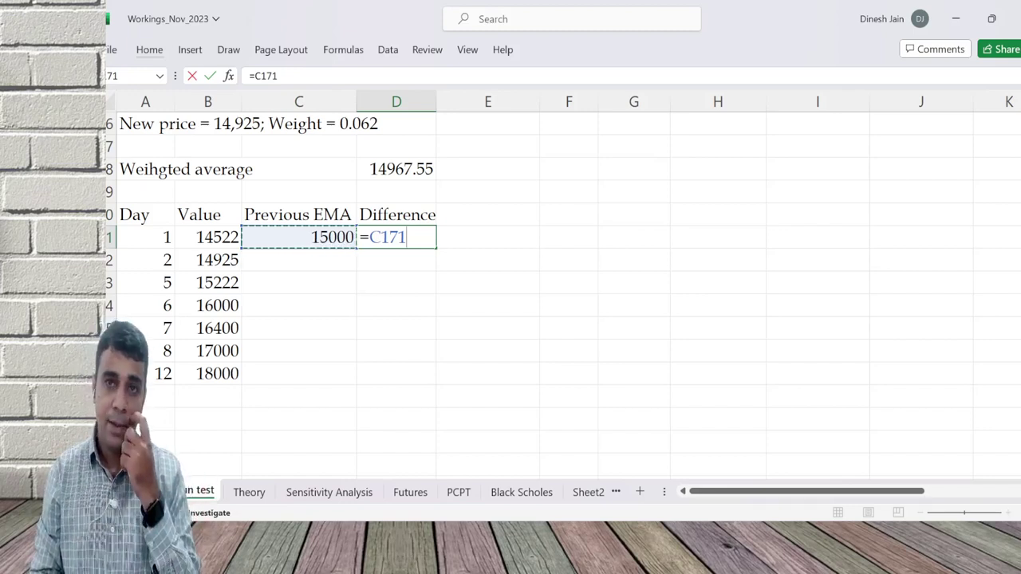
left_click(207, 237)
type("-")
key("Left")
key("Return")
left_click(396, 237)
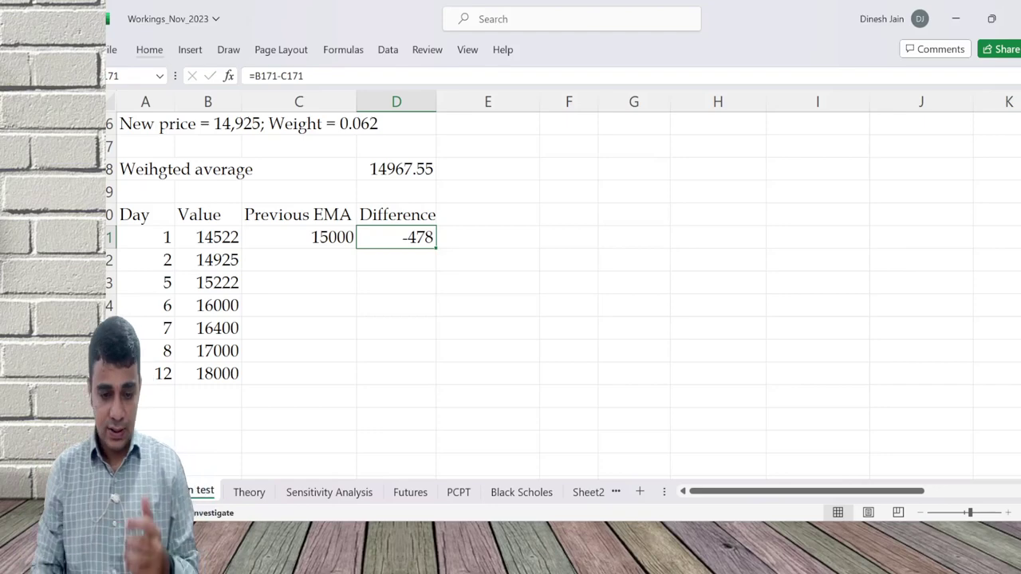
key("Up")
key("Up")
key("Up")
key("Up")
key("Up")
key("Up")
key("Up")
key("Up")
key("Up")
key("Up")
key("Up")
key("Up")
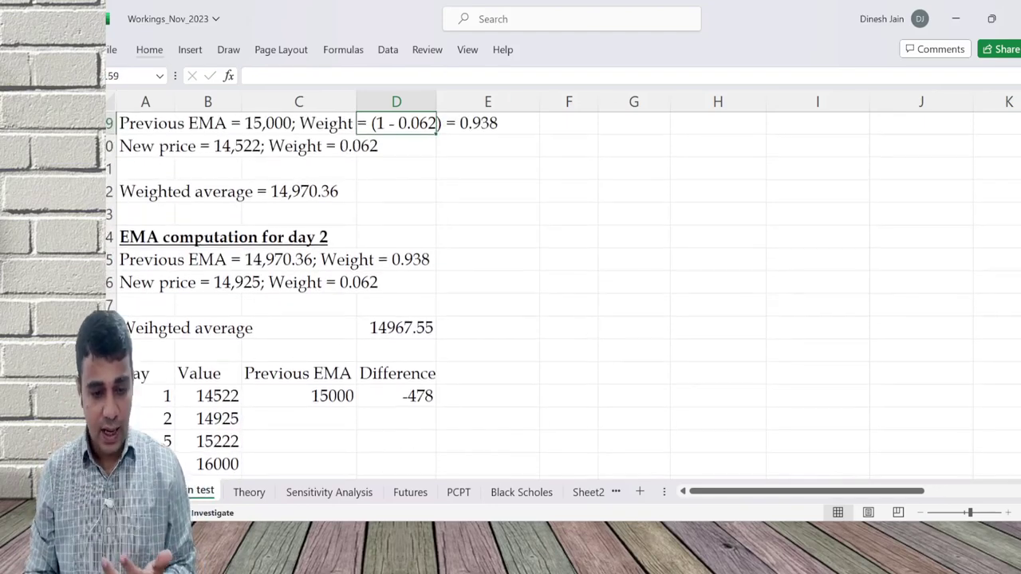
key("Down")
key("Down")
key("Down")
key("Down")
key("Down")
key("Down")
key("Down")
key("Down")
key("Down")
key("Down")
key("Down")
key("Down")
key("Down")
key("Down")
key("Down")
key("Down")
key("Down")
key("Down")
key("Down")
key("Down")
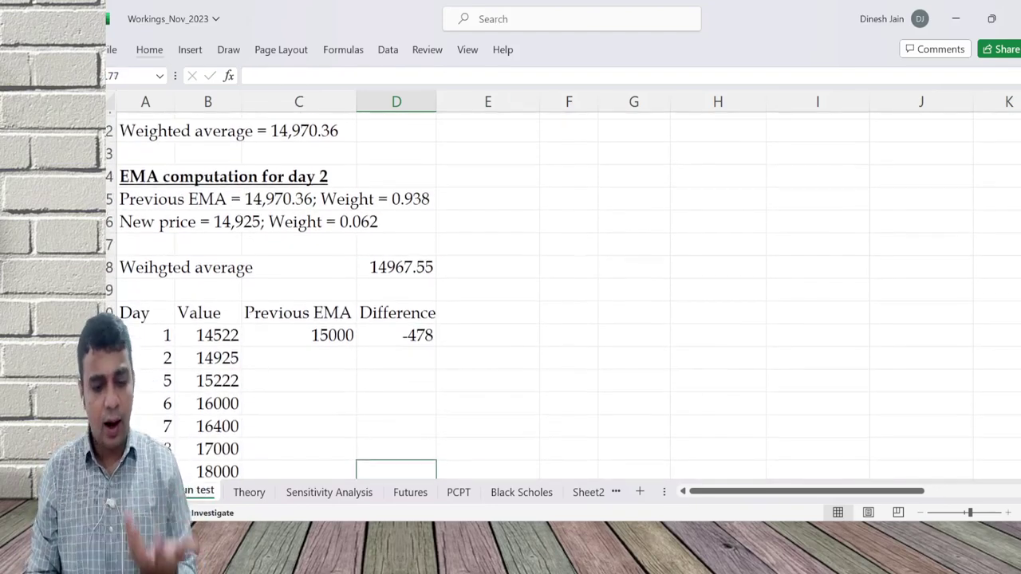
Add an autofitted 'EMA adjustment' column with =ROUND(D171*0.062,2), giving -29.64 for day 1
key("Down")
key("Down")
key("Up")
key("Up")
key("Up")
key("Up")
key("Up")
key("Up")
key("Up")
key("Up")
key("Up")
key("Up")
key("Up")
key("Right")
type("EMA adjustment")
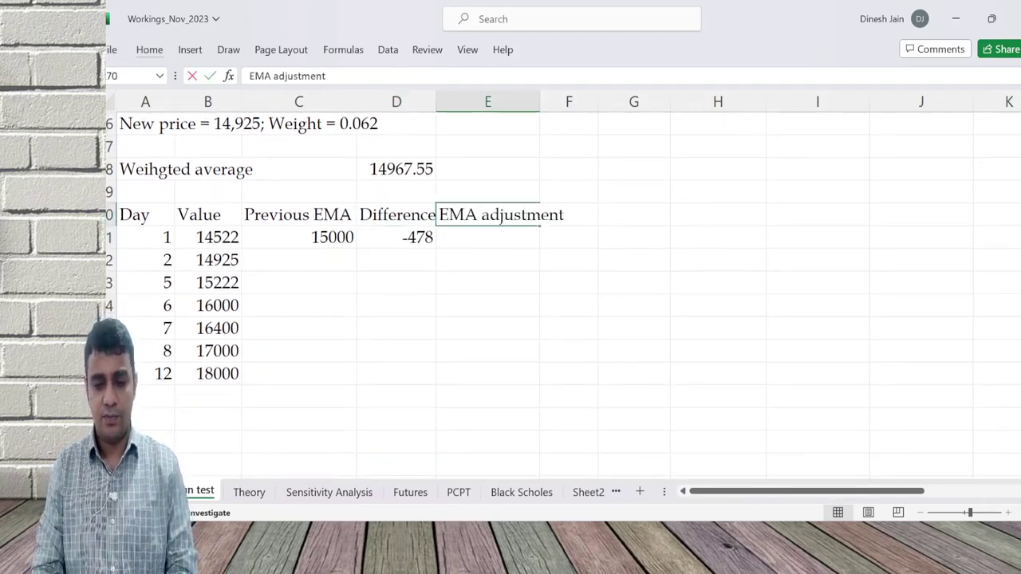
key("ctrl+Return")
key("alt+h")
key("o")
key("i")
key("Down")
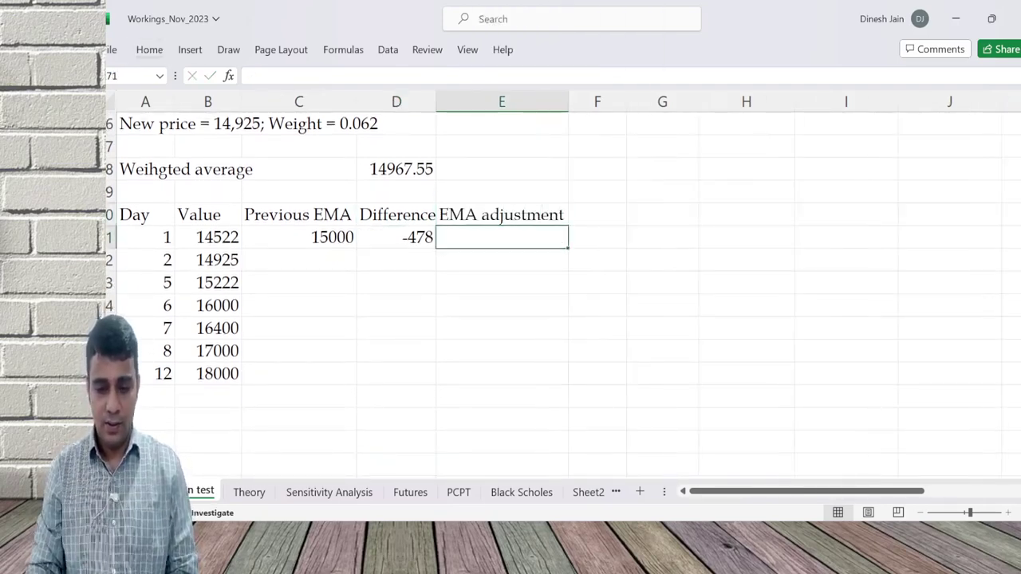
type("=round(")
key("Left")
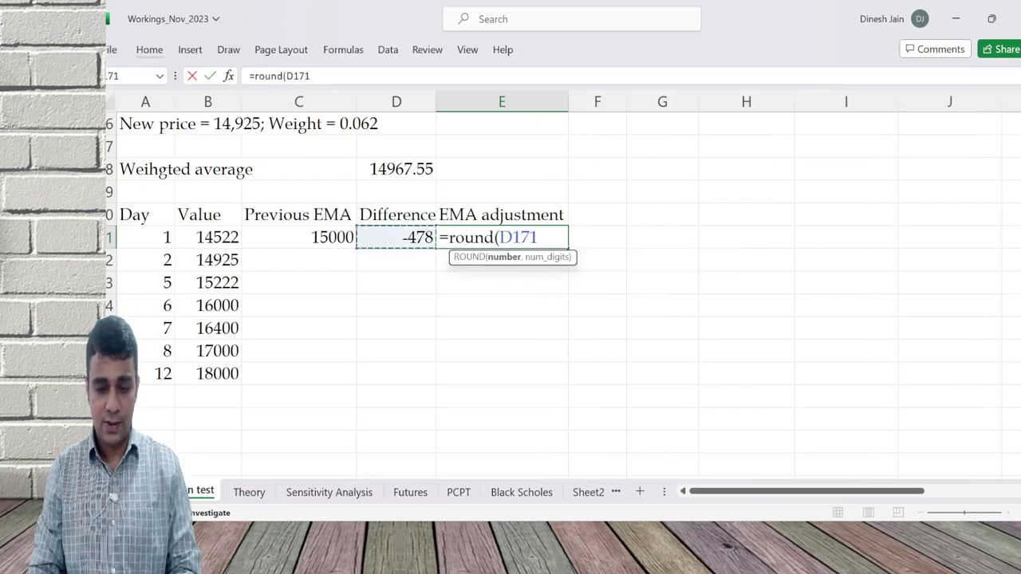
type("*0.062")
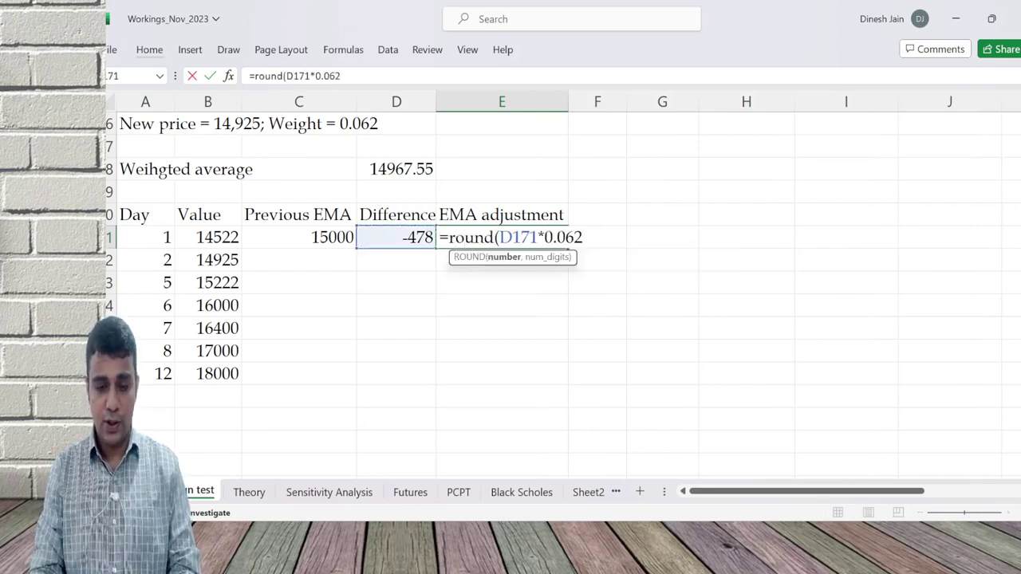
type(",2)")
key("Return")
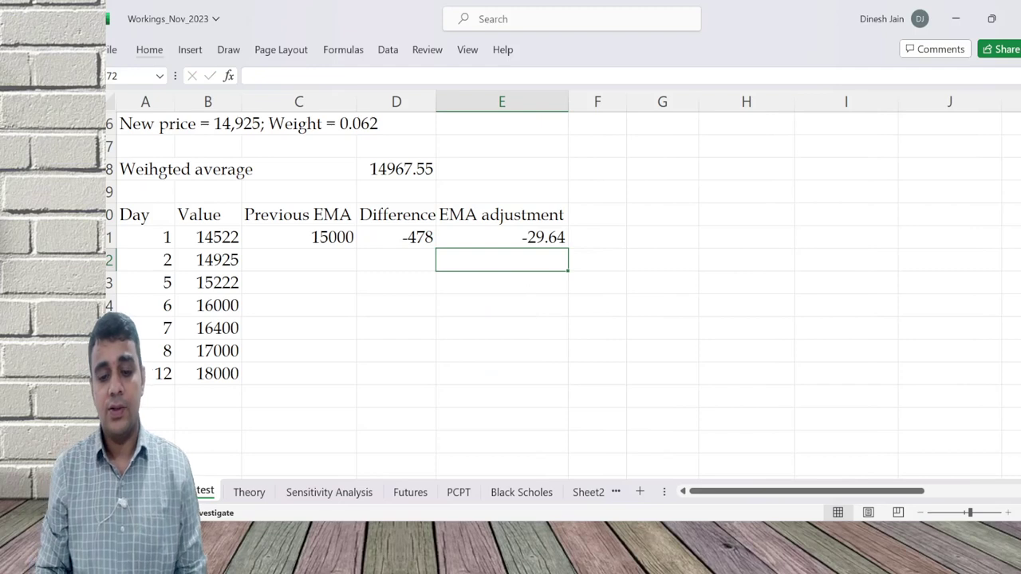
Add a 'New EMA' column with =C171+E171, giving 14970.36, and autofit column F
key("Up")
key("Right")
key("Up")
type("New EMA")
key("Return")
type("=")
key("Left")
key("Left")
key("Left")
type("+")
key("Left")
key("Return")
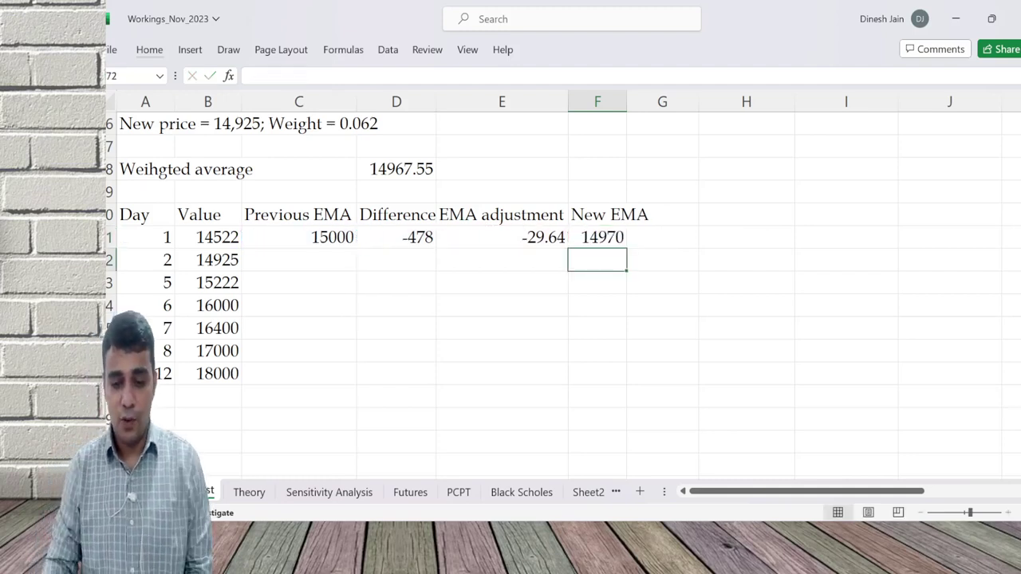
key("Up")
key("alt+h")
key("o")
key("i")
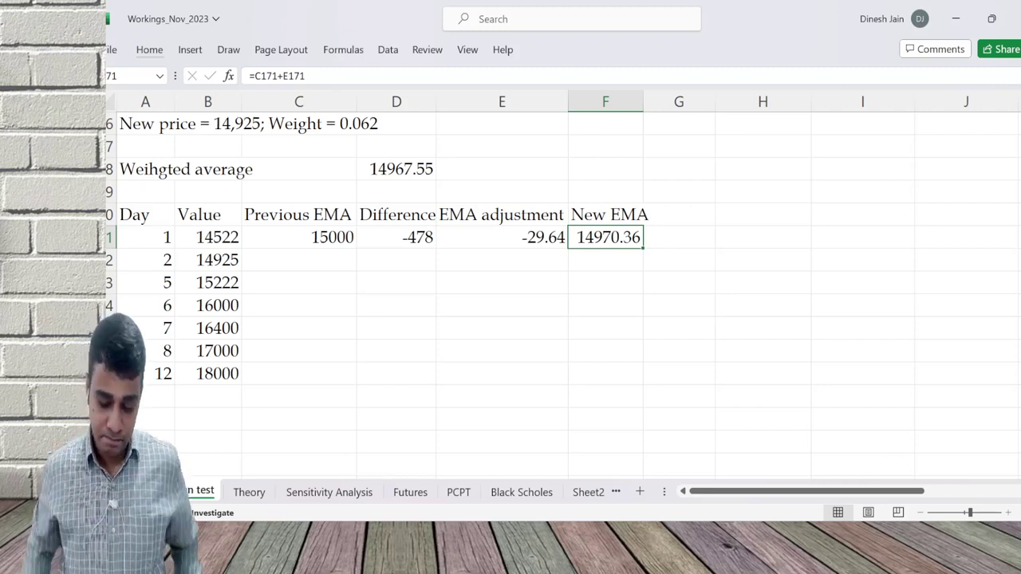
Enter =F171 as day 2's Previous EMA in C172 and =B172-C172 as its Difference
key("Down")
key("Left")
key("Left")
key("Left")
type("=")
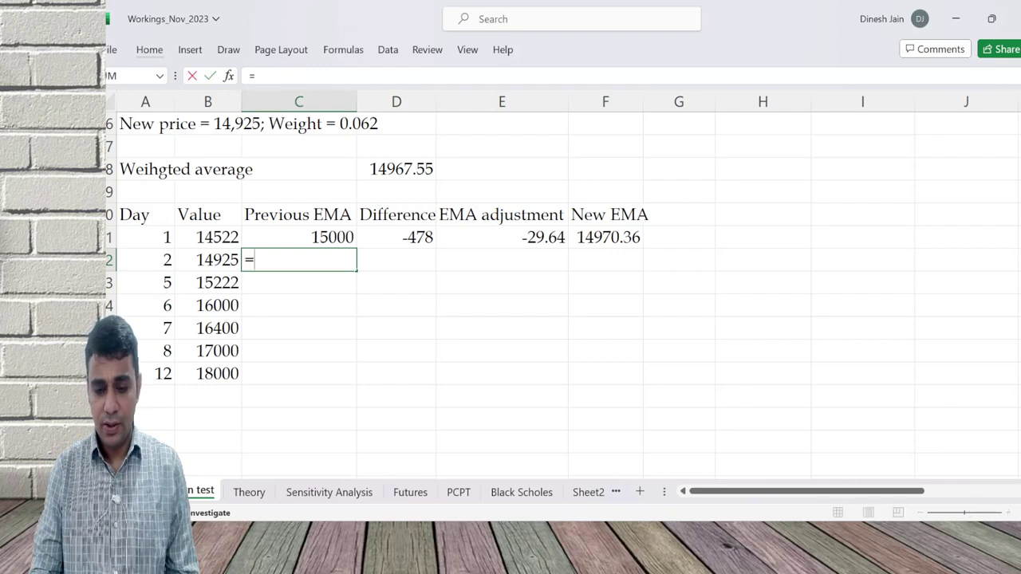
key("Right")
key("Right")
key("Right")
key("Up")
key("Return")
key("Up")
key("Right")
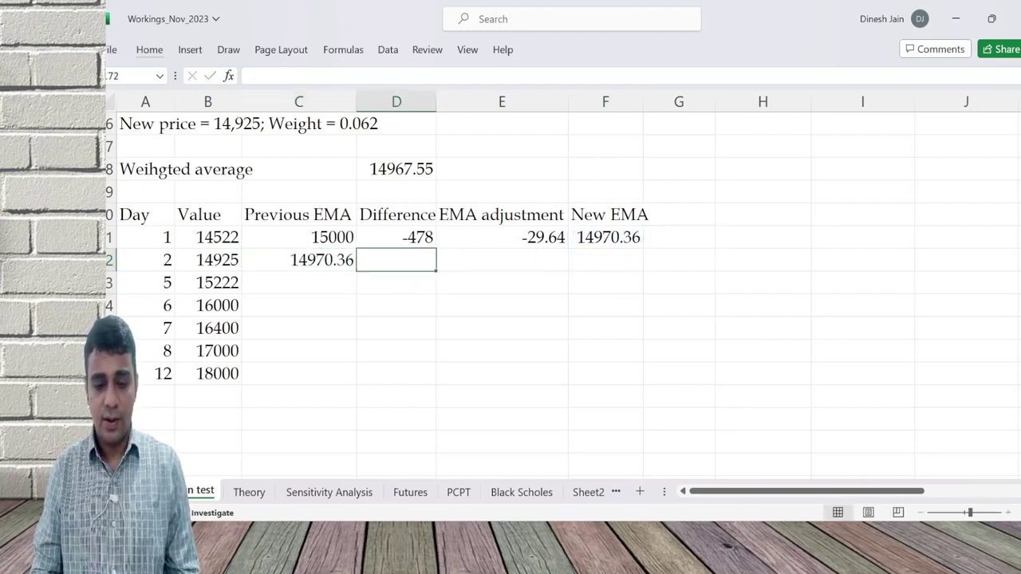
type("=")
key("Left")
key("Left")
type("-")
key("Left")
key("ctrl+Return")
Fill day 2's EMA adjustment down from E171 and enter =C172+E172 as its New EMA
key("Right")
key("ctrl+d")
key("Right")
type("=")
key("Left")
type("+")
key("Left")
key("Left")
key("Left")
key("ctrl+Return")
key("Down")
Copy the Previous EMA formula down through row 177
key("Left")
key("Left")
key("Left")
key("Up")
key("Up")
key("Up")
key("Up")
key("Up")
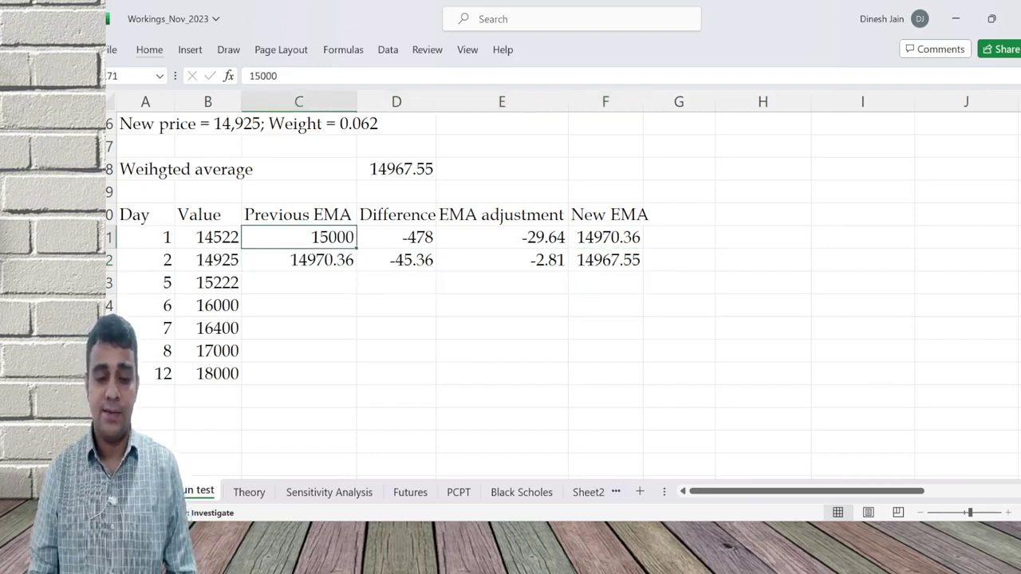
key("Left")
key("Left")
key("shift+Right")
key("shift+Right")
key("shift+Right")
key("Down")
key("Down")
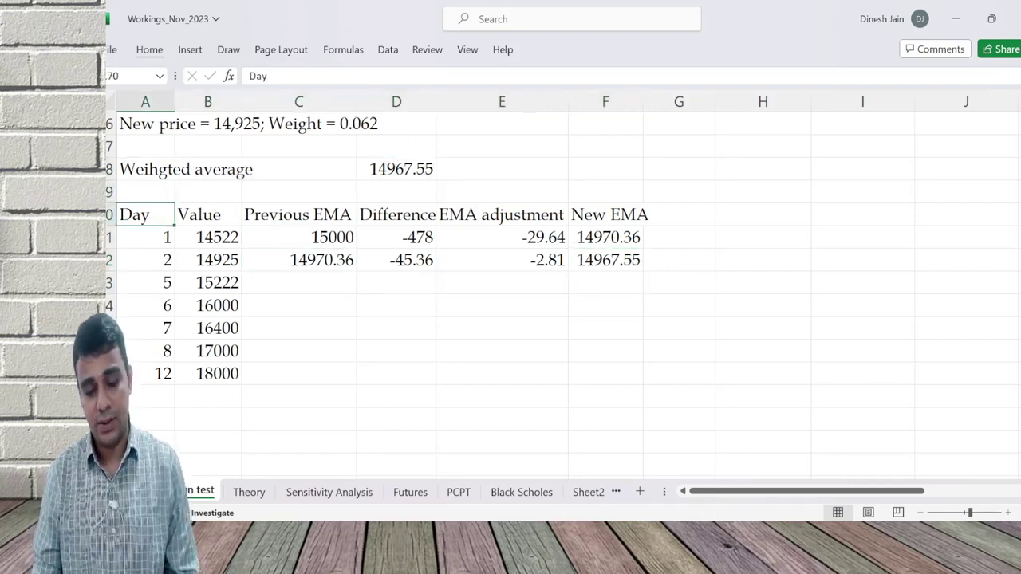
key("Down")
key("Down")
key("Down")
key("Down")
key("Right")
key("Right")
key("Up")
key("Up")
key("shift+Down")
key("shift+Down")
key("shift+Down")
key("shift+Down")
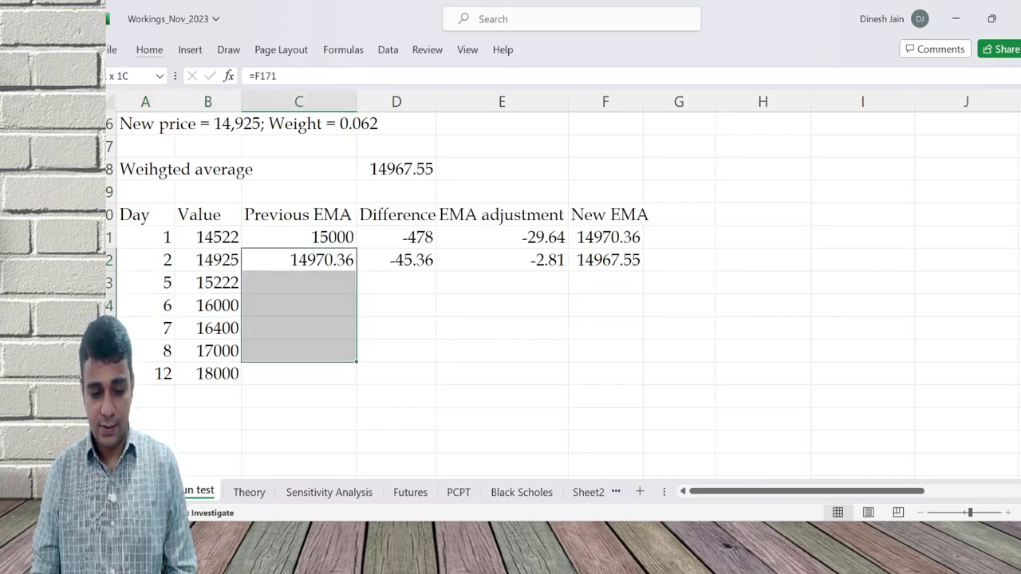
Copy the Difference, EMA adjustment and New EMA formulas down to row 177, ending at 15416.94
key("shift+Down")
key("ctrl+d")
key("Right")
key("shift+Down")
key("shift+Down")
key("shift+Down")
key("shift+Down")
key("shift+Down")
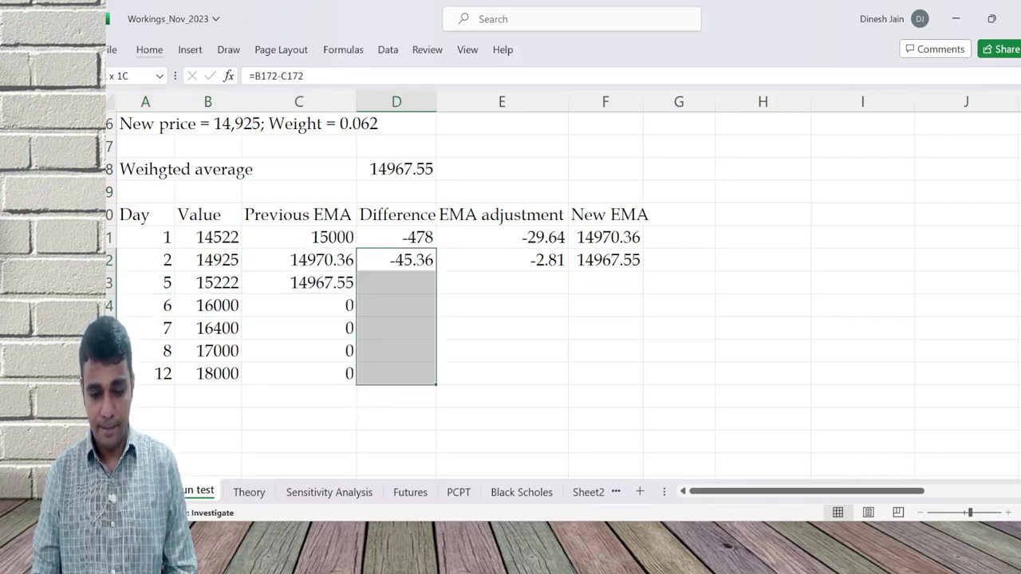
key("ctrl+d")
key("Right")
key("shift+Down")
key("shift+Down")
key("shift+Down")
key("shift+Down")
key("shift+Down")
key("ctrl+d")
key("Right")
key("shift+Down")
key("shift+Down")
key("shift+Down")
key("shift+Down")
key("shift+Down")
key("ctrl+d")
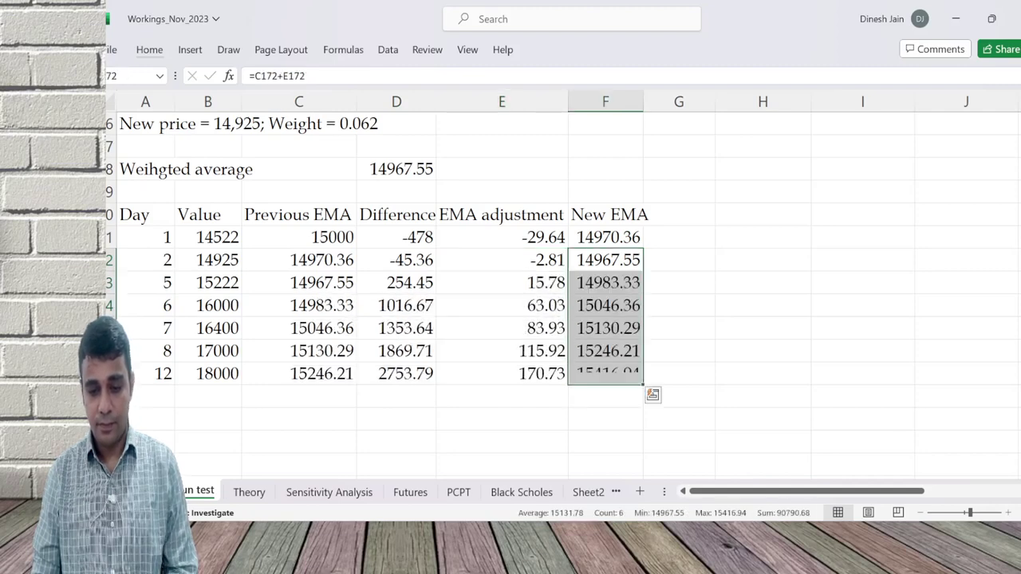
key("Down")
key("Down")
key("Down")
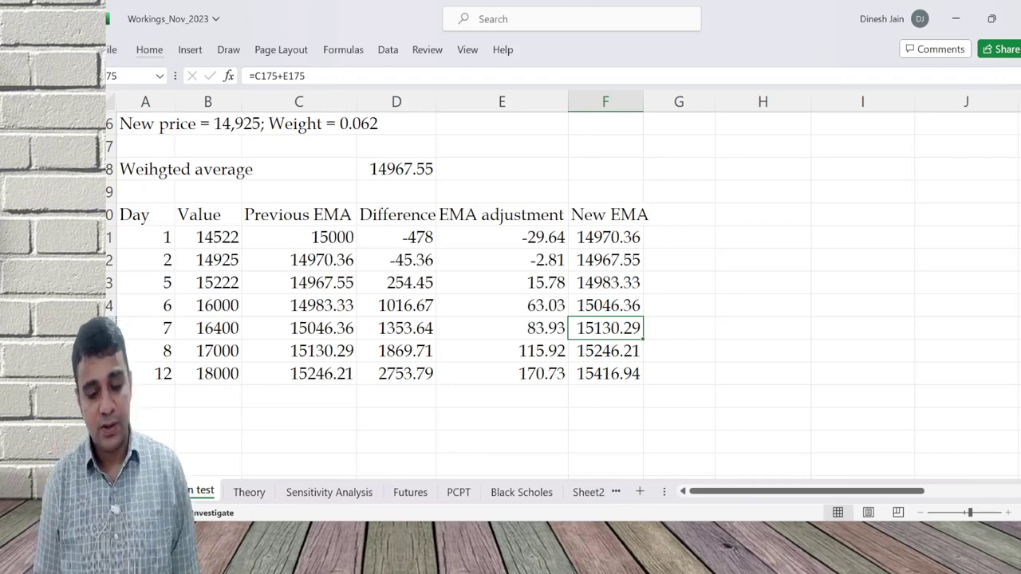
key("Left")
key("Left")
key("Left")
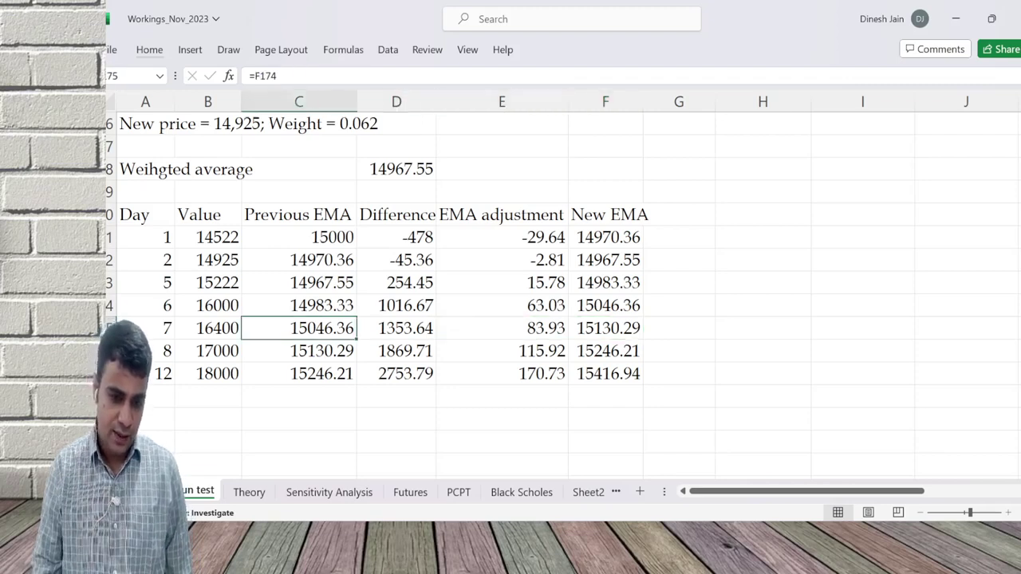
key("Up")
key("Up")
key("Up")
key("Up")
key("Left")
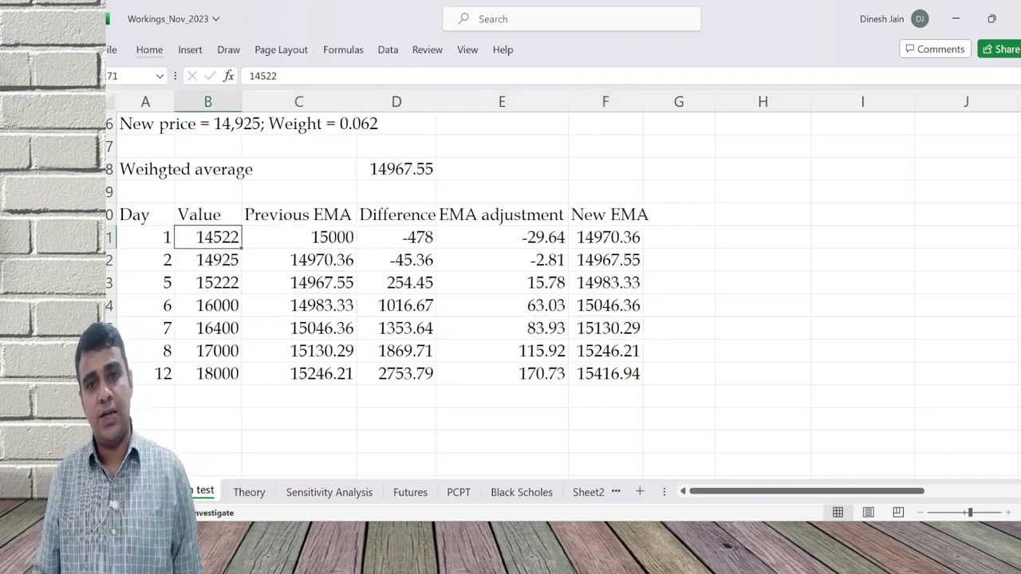
key("Right")
key("Right")
key("Right")
key("Right")
key("Right")
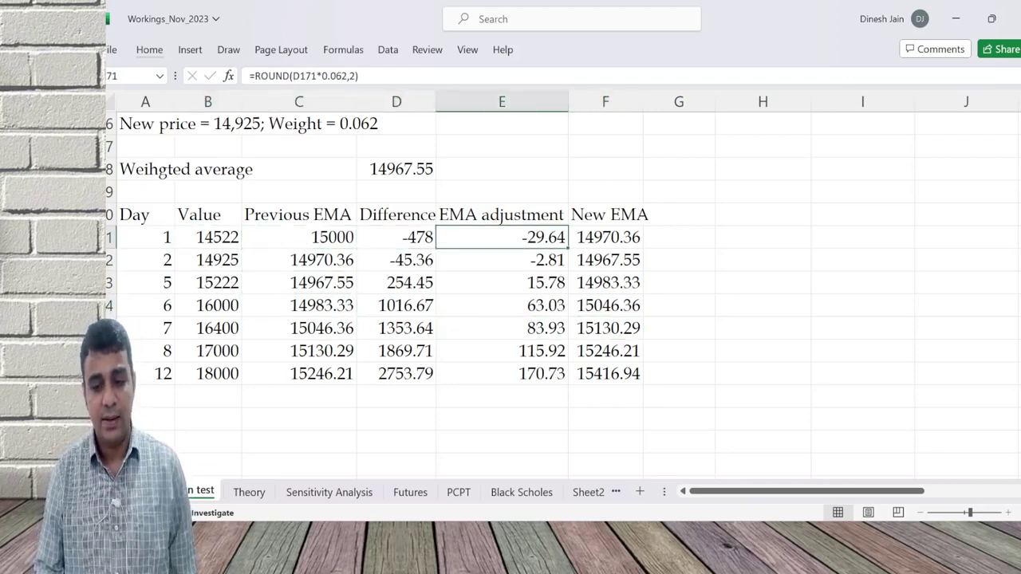
key("Left")
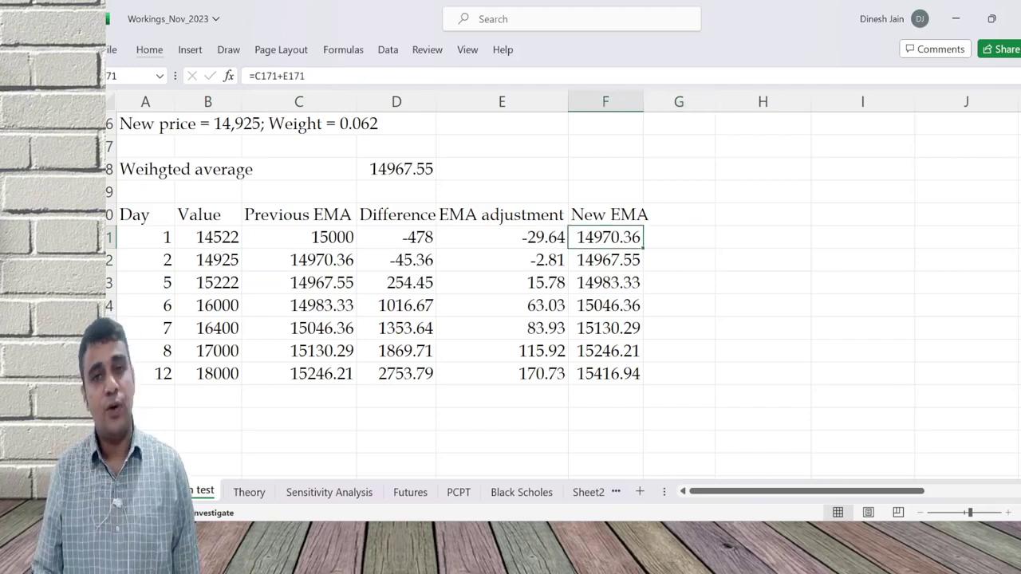
key("Left")
key("Left")
key("Left")
key("Left")
key("Down")
key("Right")
key("Right")
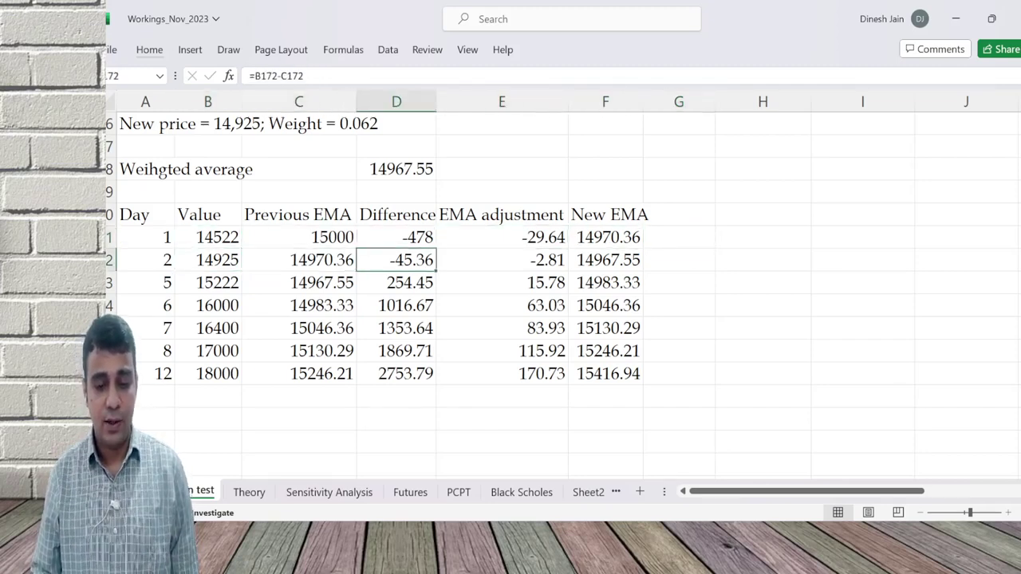
key("Right")
key("Right")
key("Down")
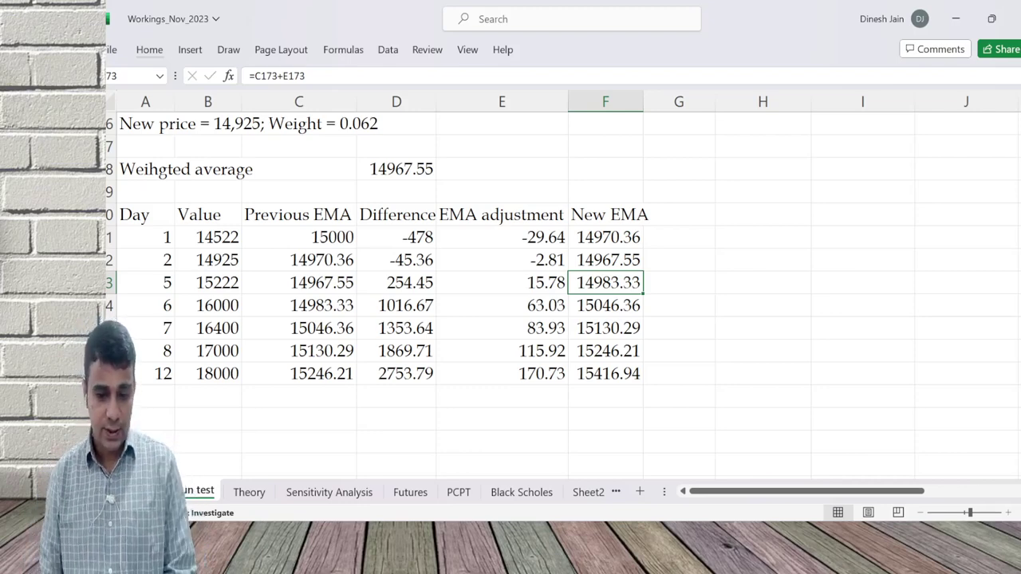
key("alt+Tab")
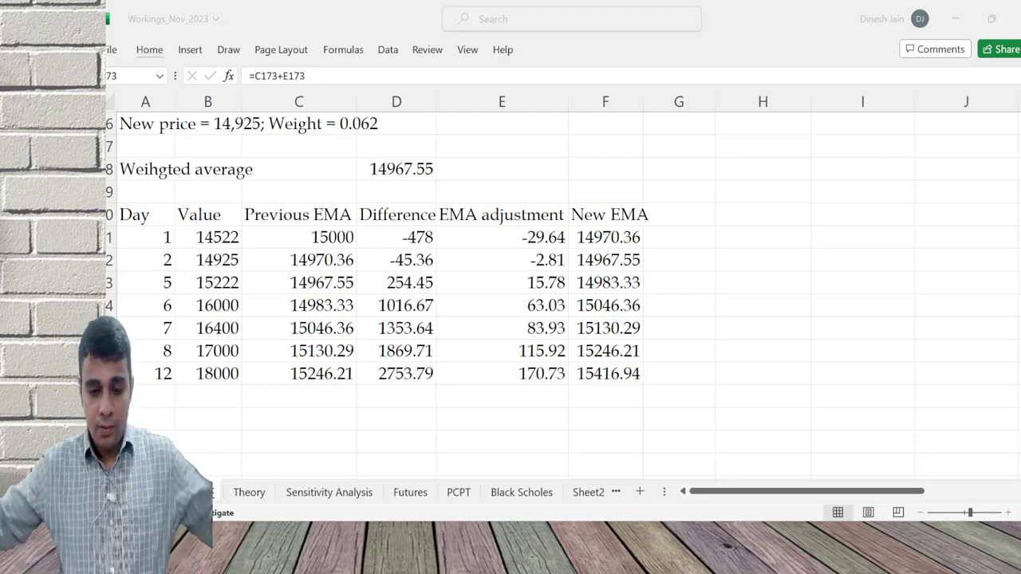
Return to Excel and scroll to the Date/Sensex/EMA table and its line chart showing EMA from 14,970.36 to 15,416.94
key("alt+Tab")
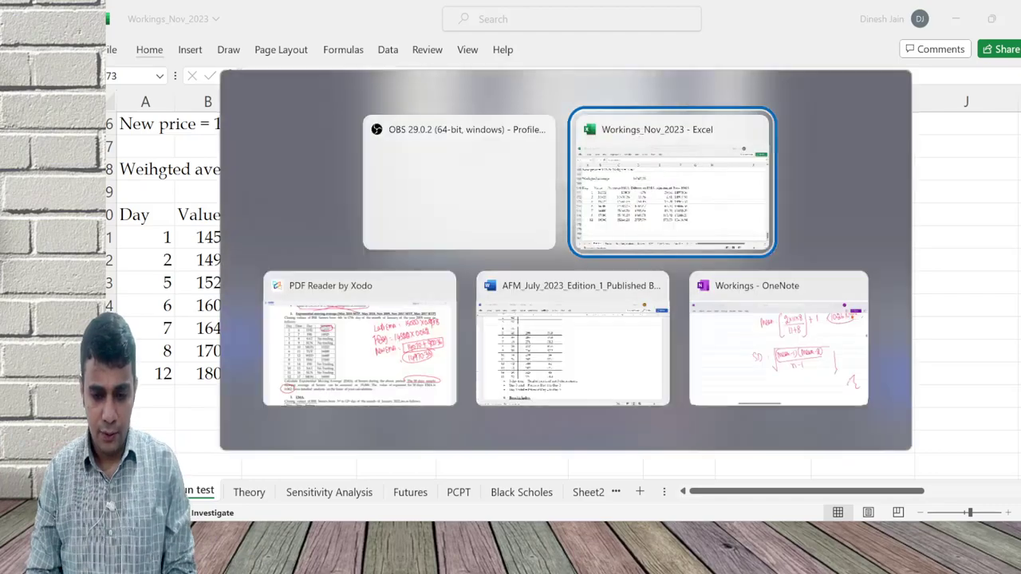
key("Page_Up")
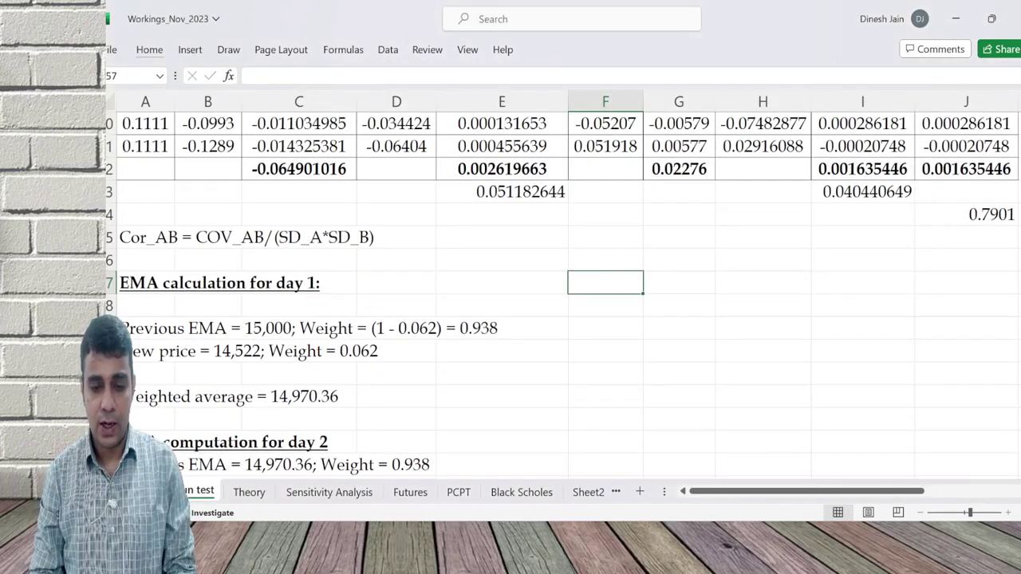
key("Page_Down")
key("Page_Down")
key("Page_Down")
key("Page_Down")
key("Page_Down")
key("Page_Down")
key("Page_Up")
key("Page_Up")
key("Page_Up")
key("Page_Up")
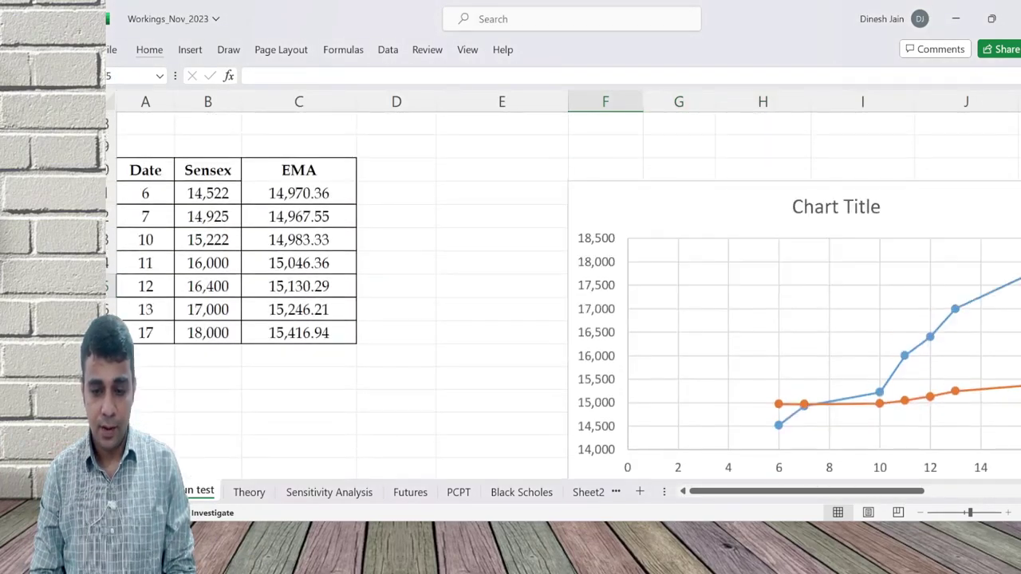
scroll(562, 284, "down", 1)
scroll(562, 283, "right", 3)
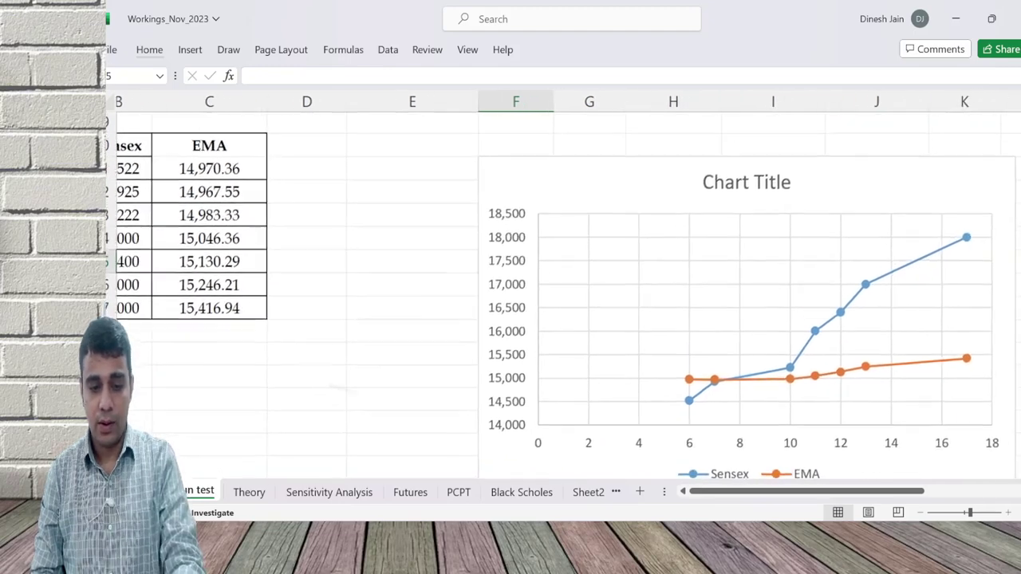
scroll(562, 284, "left", 2)
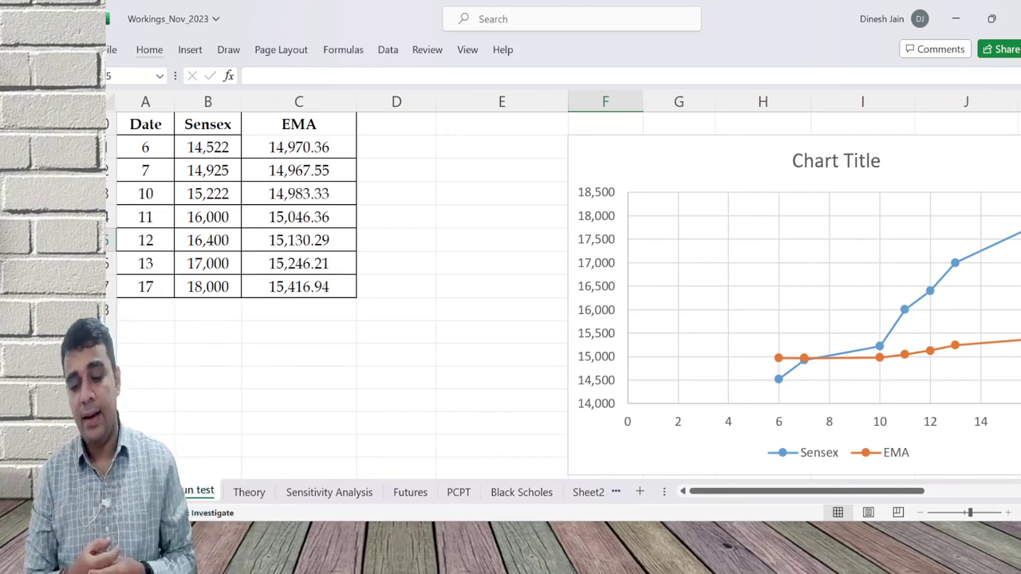
scroll(561, 283, "right", 2)
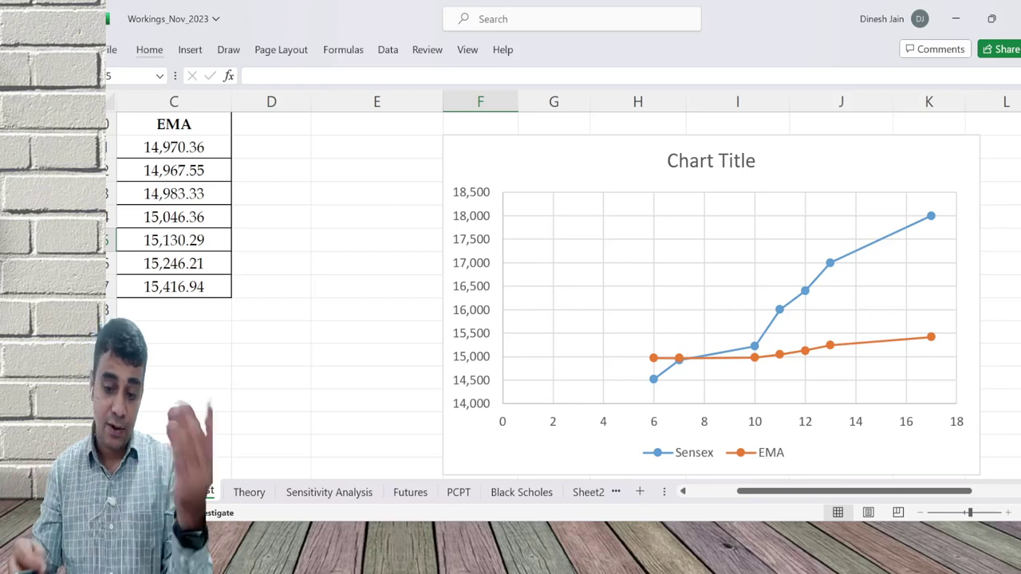
Ink three crossing curves (falling, dipping, rising-then-falling) over the Sensex-versus-EMA chart to illustrate a crossover
mouse_move(652, 304)
left_mouse_down()
mouse_move(769, 383)
mouse_move(821, 391)
left_mouse_up()
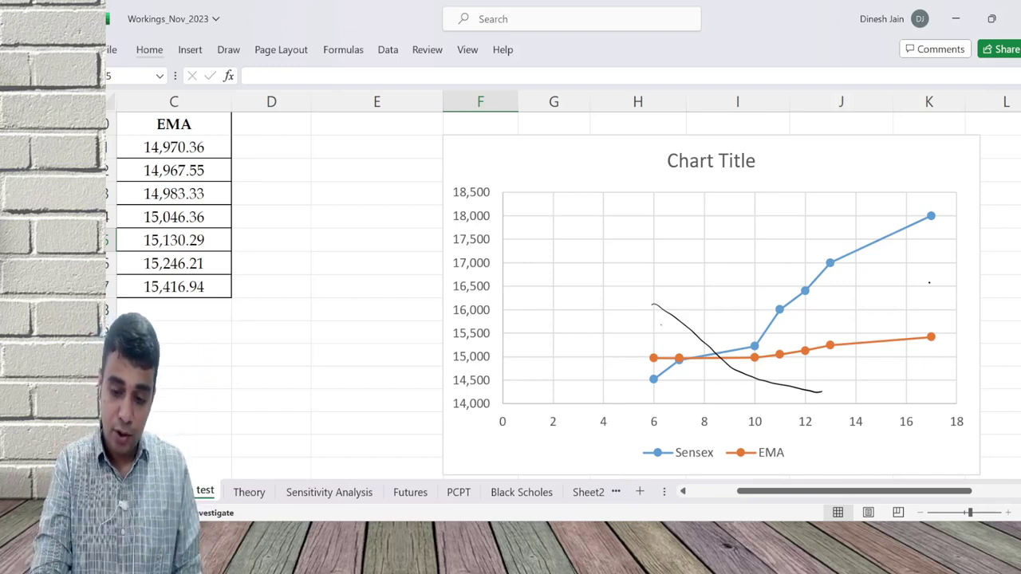
mouse_move(660, 323)
left_mouse_down()
mouse_move(702, 365)
mouse_move(727, 351)
mouse_move(737, 322)
left_mouse_up()
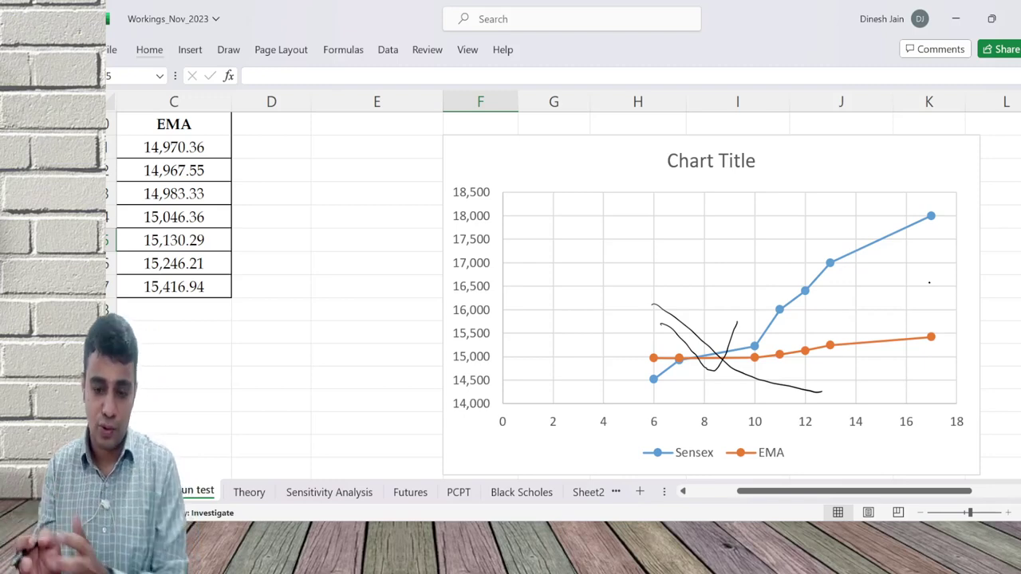
mouse_move(670, 373)
left_mouse_down()
mouse_move(716, 341)
mouse_move(797, 386)
left_mouse_up()
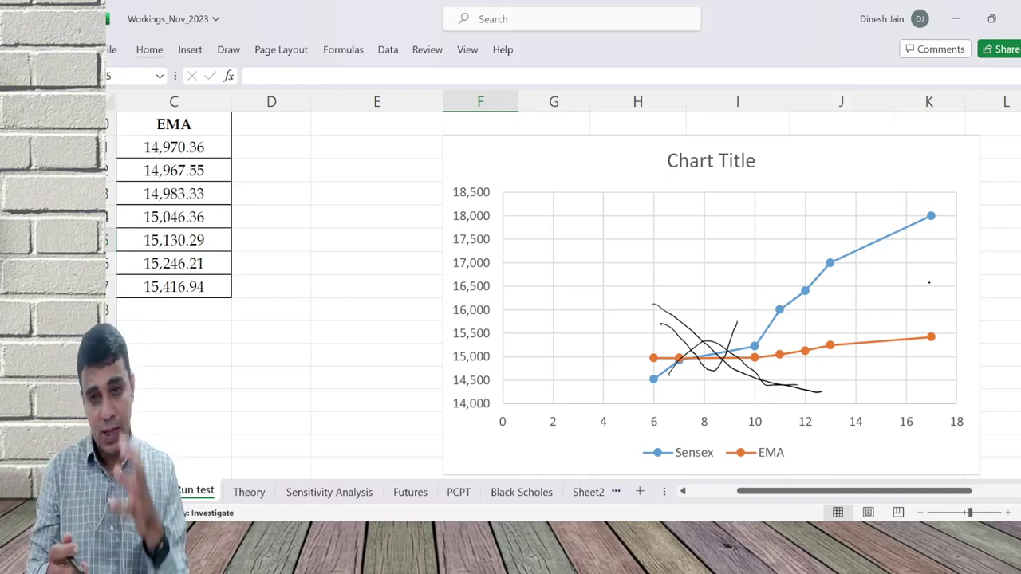